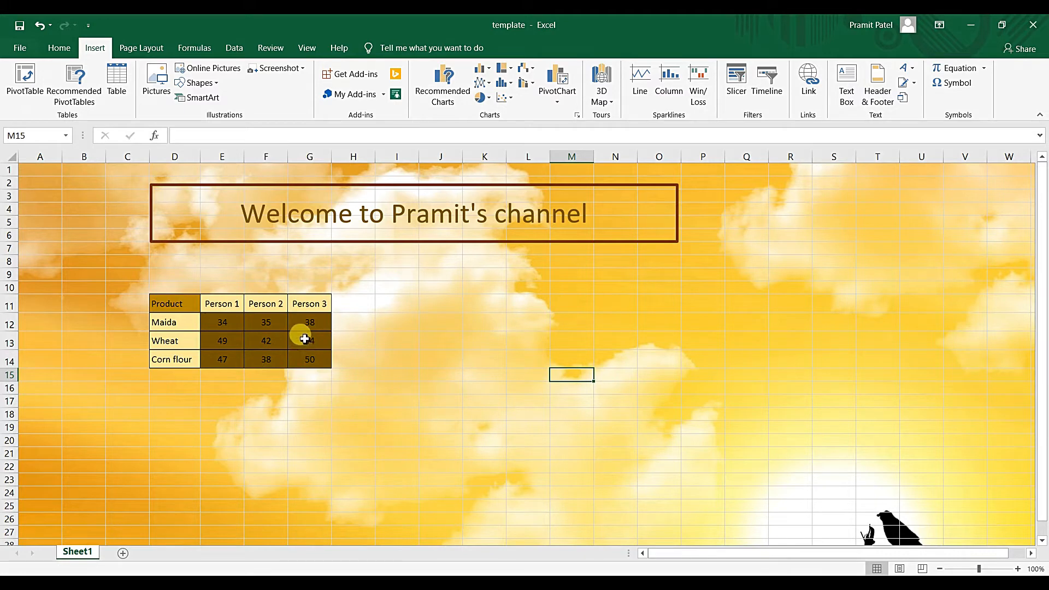
Insert a 2-D clustered column chart from the whole Product table and enlarge it to reach about row 25 and column R
{"action": "left_click", "coordinate": [262, 325]}
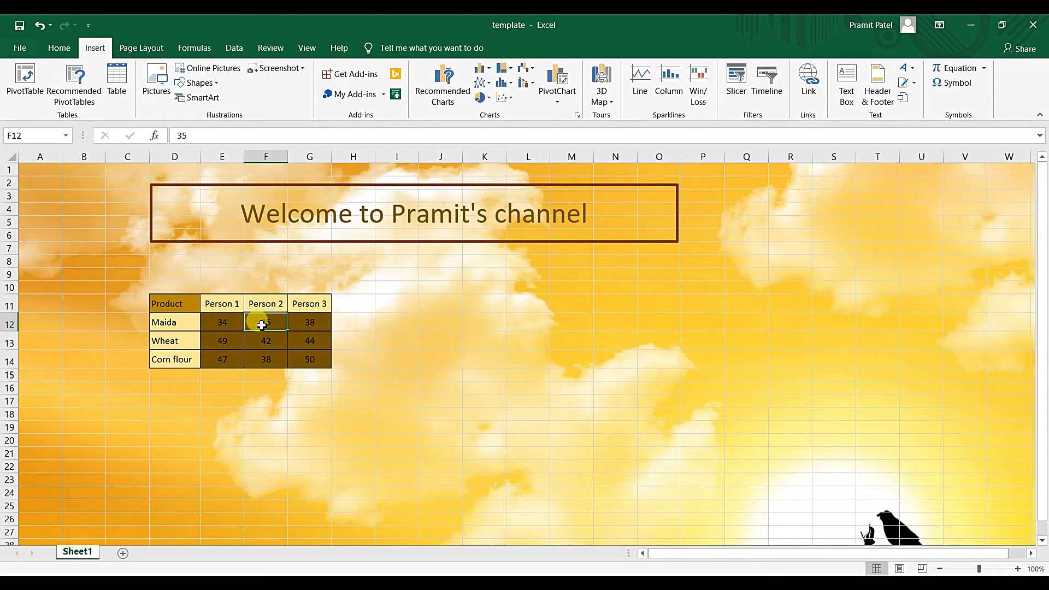
{"action": "key", "text": "ctrl+a"}
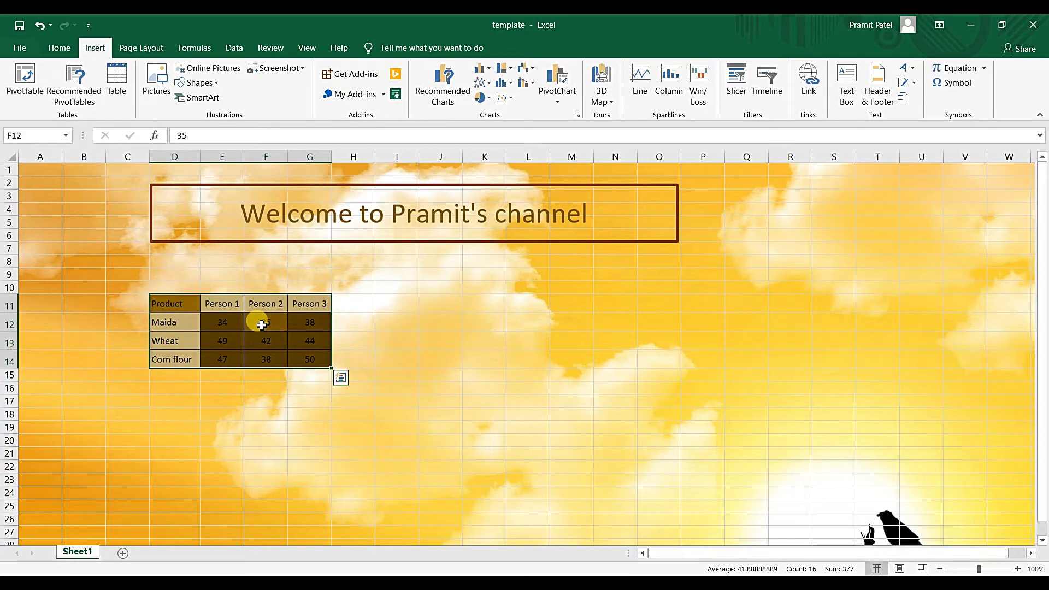
{"action": "left_click", "coordinate": [488, 73]}
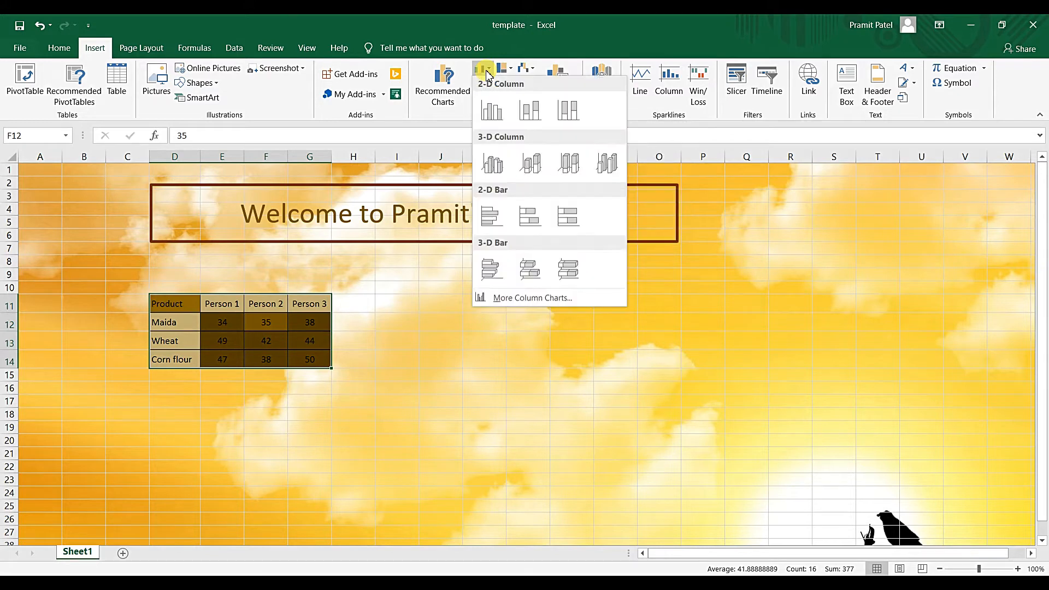
{"action": "left_click", "coordinate": [488, 121]}
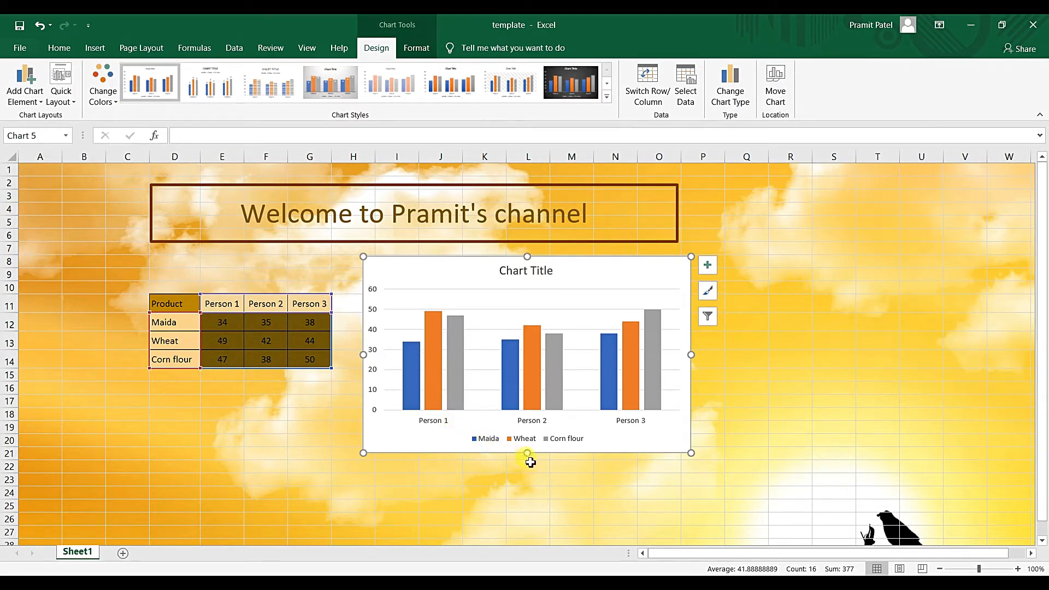
{"action": "left_click_drag", "start_coordinate": [529, 455], "coordinate": [528, 515]}
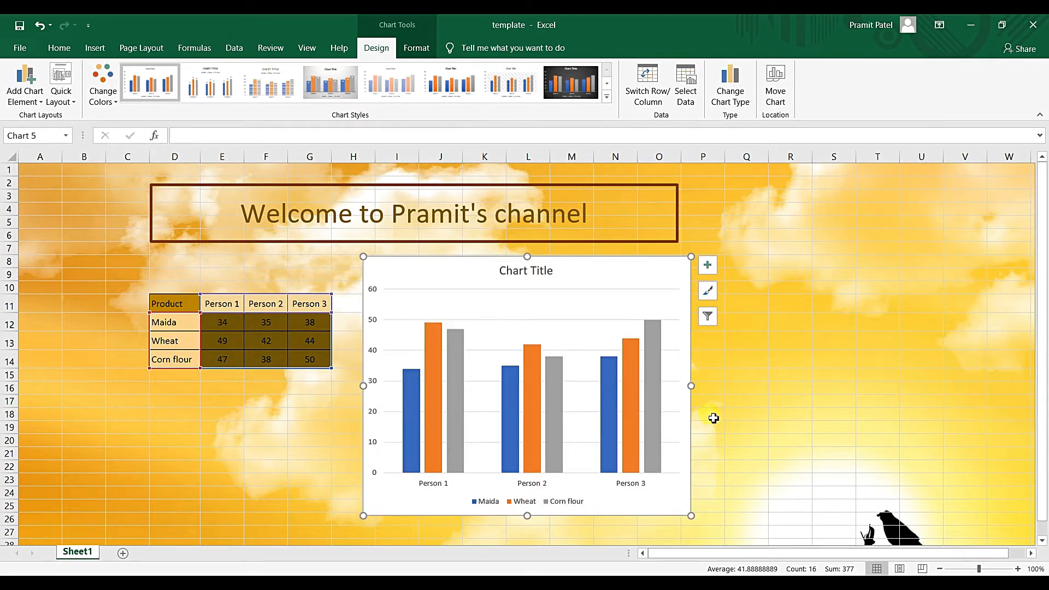
{"action": "left_click_drag", "start_coordinate": [692, 386], "coordinate": [805, 403]}
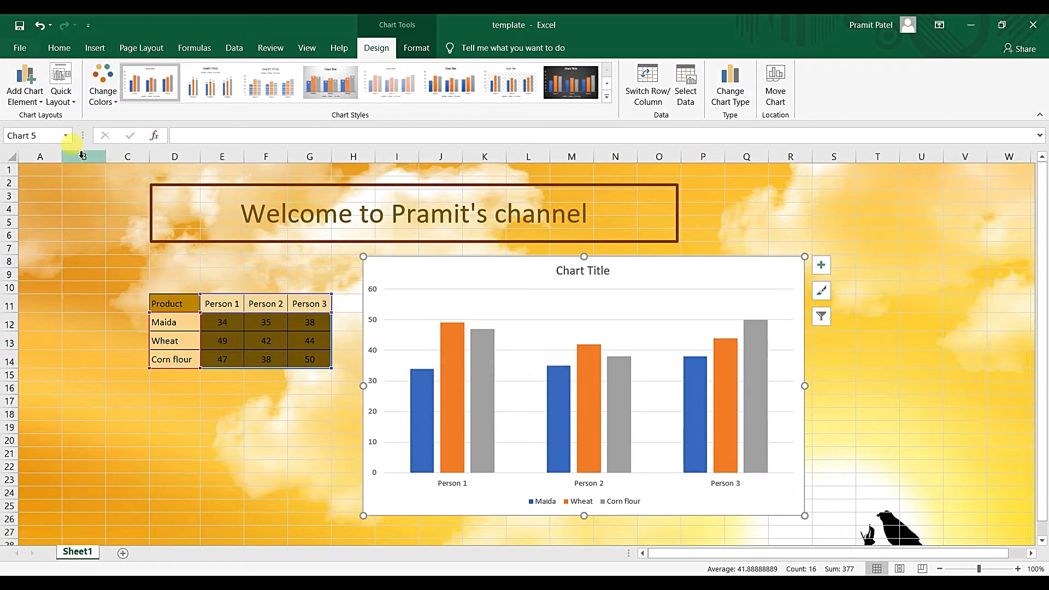
Add Inside End data labels to the chart's columns and place the legend on the chart's right side
{"action": "left_click", "coordinate": [25, 104]}
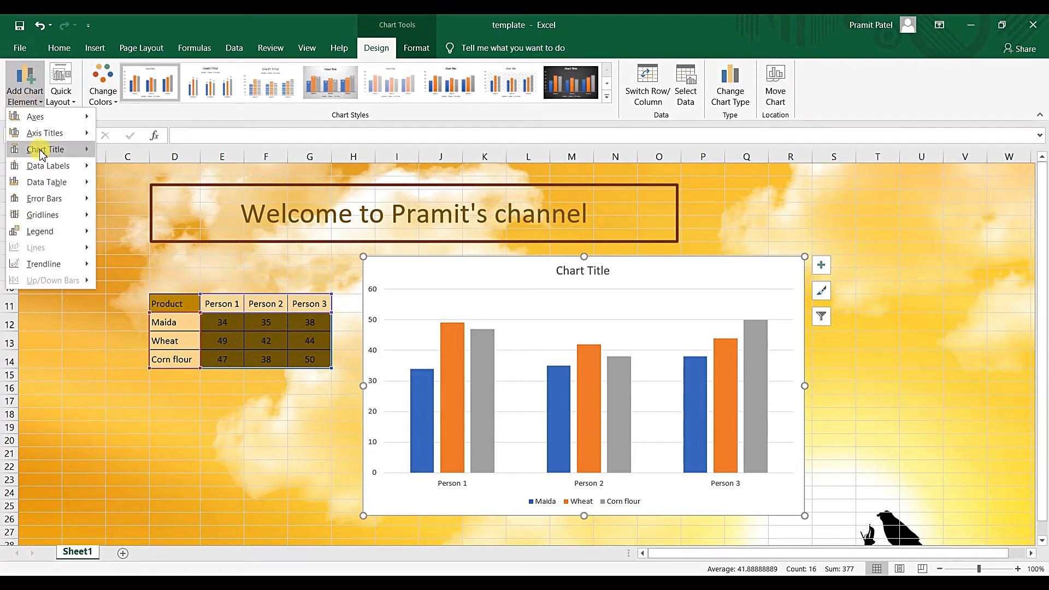
{"action": "mouse_move", "coordinate": [43, 171]}
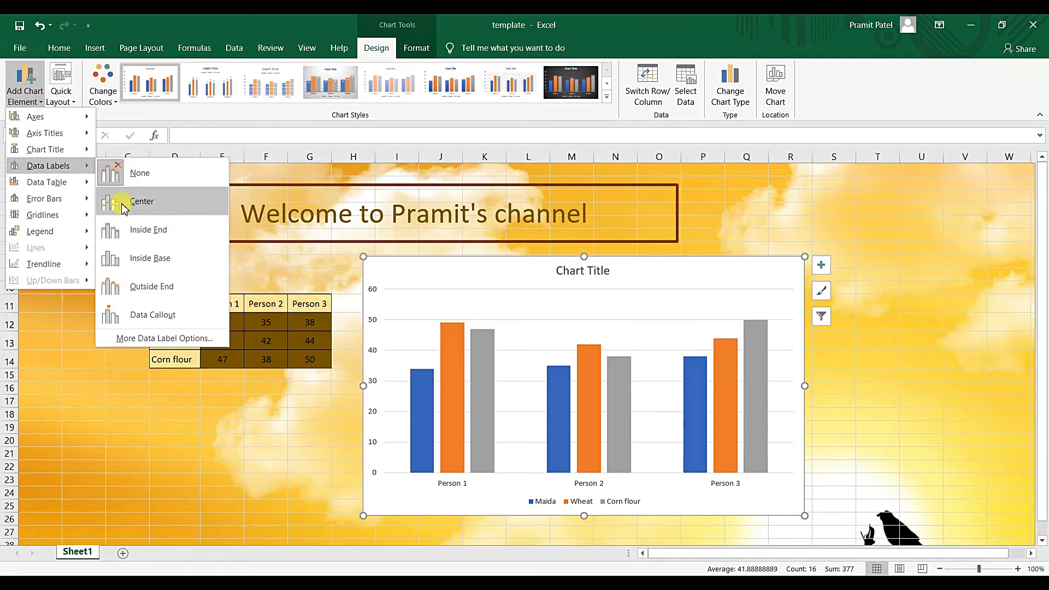
{"action": "left_click", "coordinate": [132, 233]}
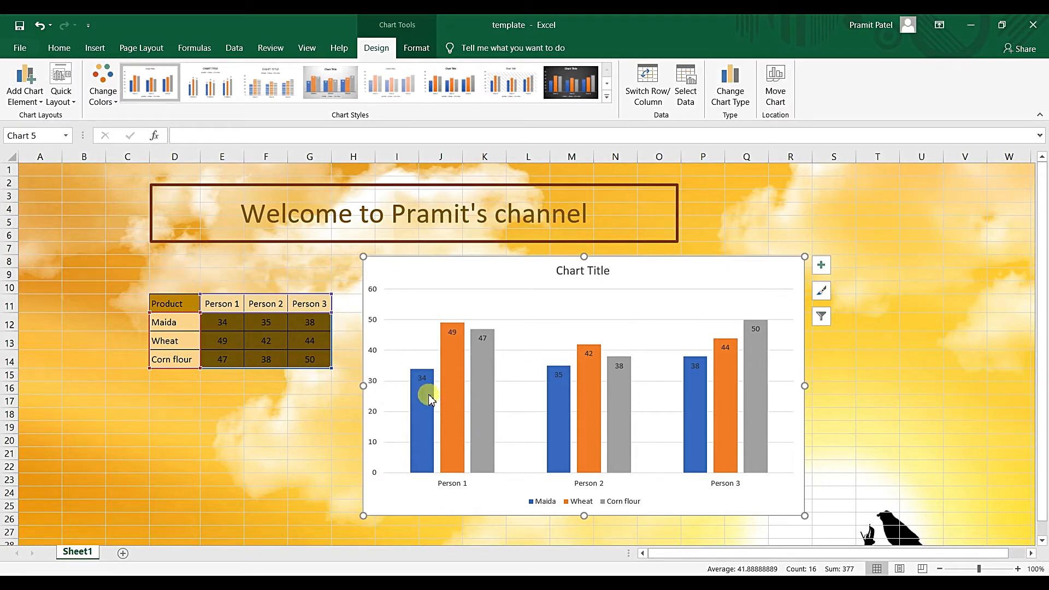
{"action": "mouse_move", "coordinate": [425, 394]}
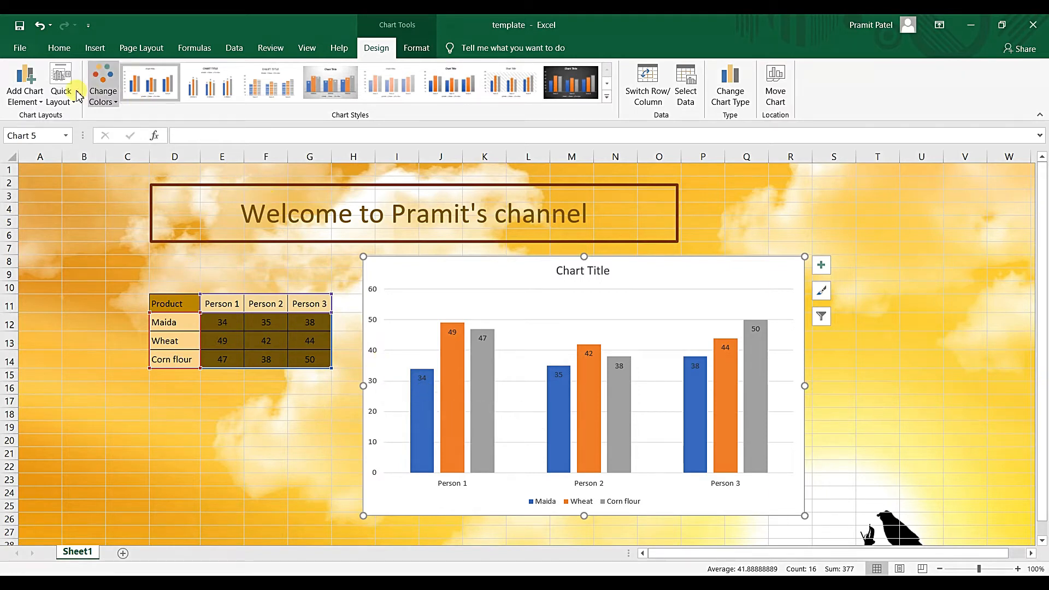
{"action": "left_click", "coordinate": [37, 110]}
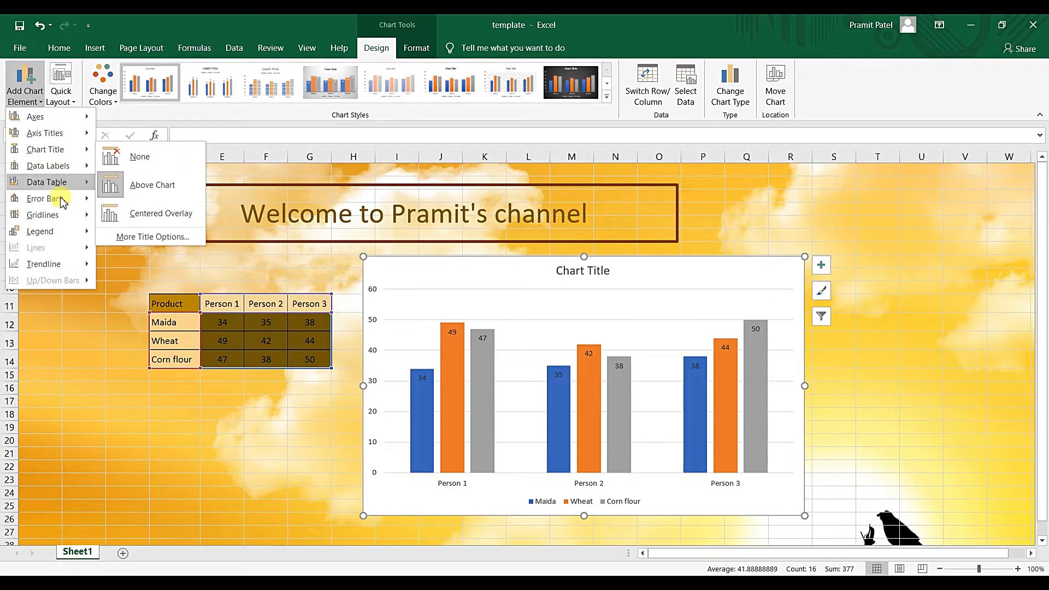
{"action": "mouse_move", "coordinate": [64, 232]}
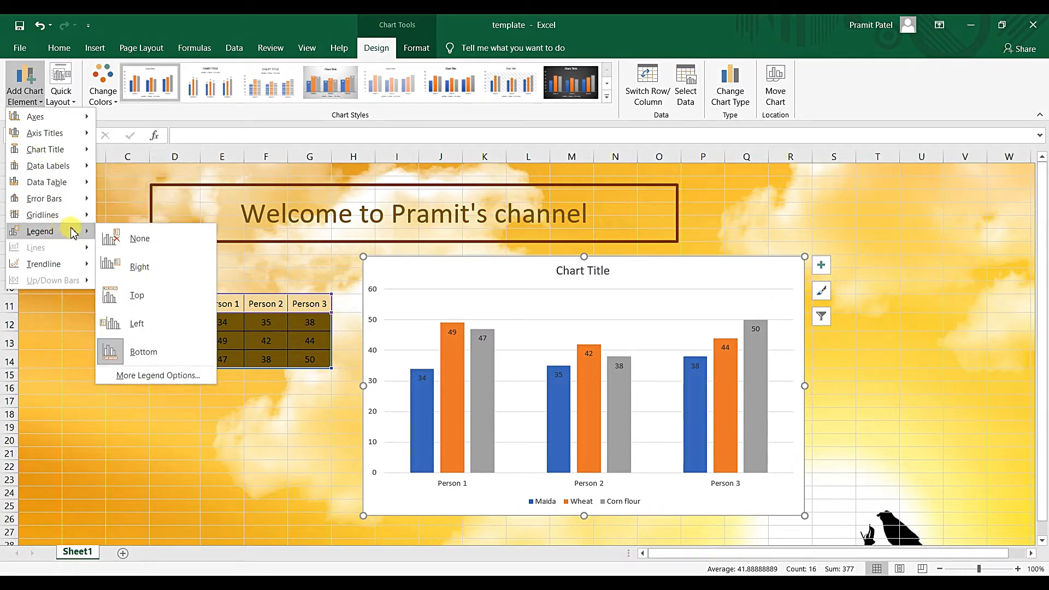
{"action": "left_click", "coordinate": [141, 267]}
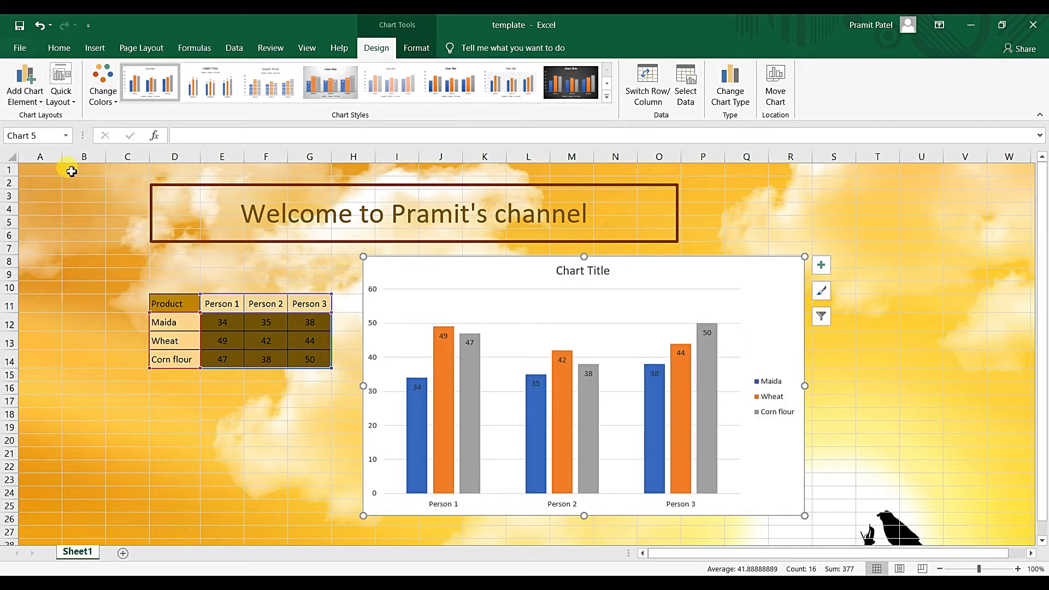
Replace the chart's placeholder title with "Products"
{"action": "left_click", "coordinate": [603, 272]}
{"action": "left_click", "coordinate": [607, 272]}
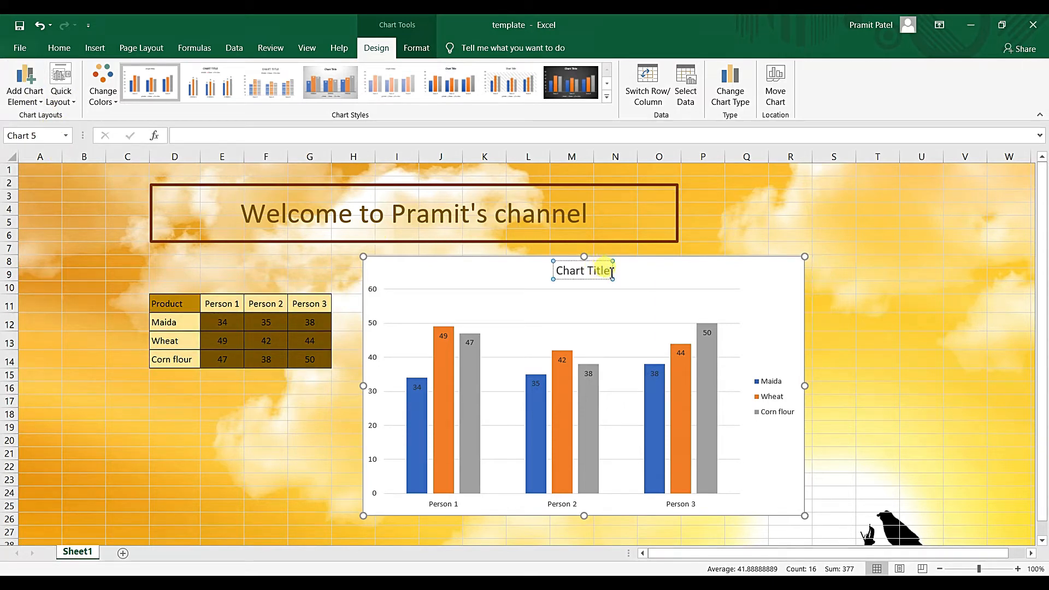
{"action": "left_click_drag", "start_coordinate": [612, 271], "coordinate": [497, 273]}
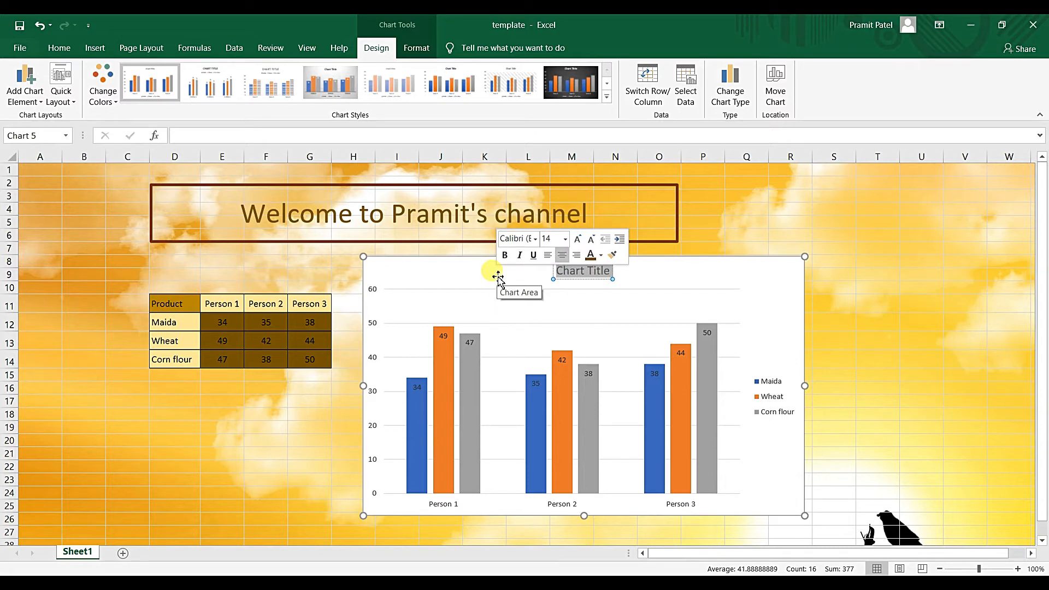
{"action": "type", "text": "Pro"}
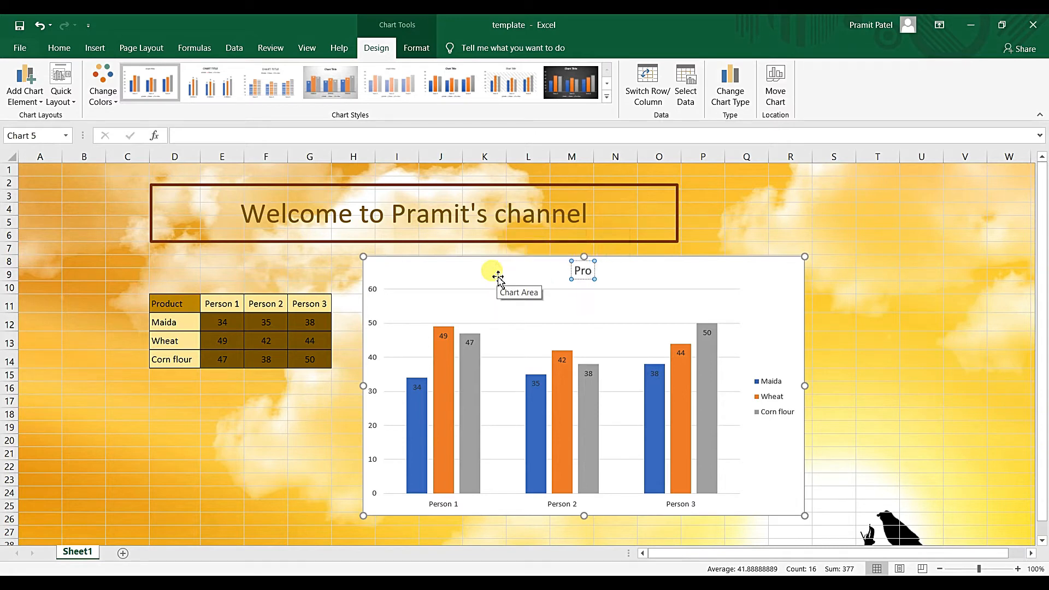
{"action": "type", "text": "ducts"}
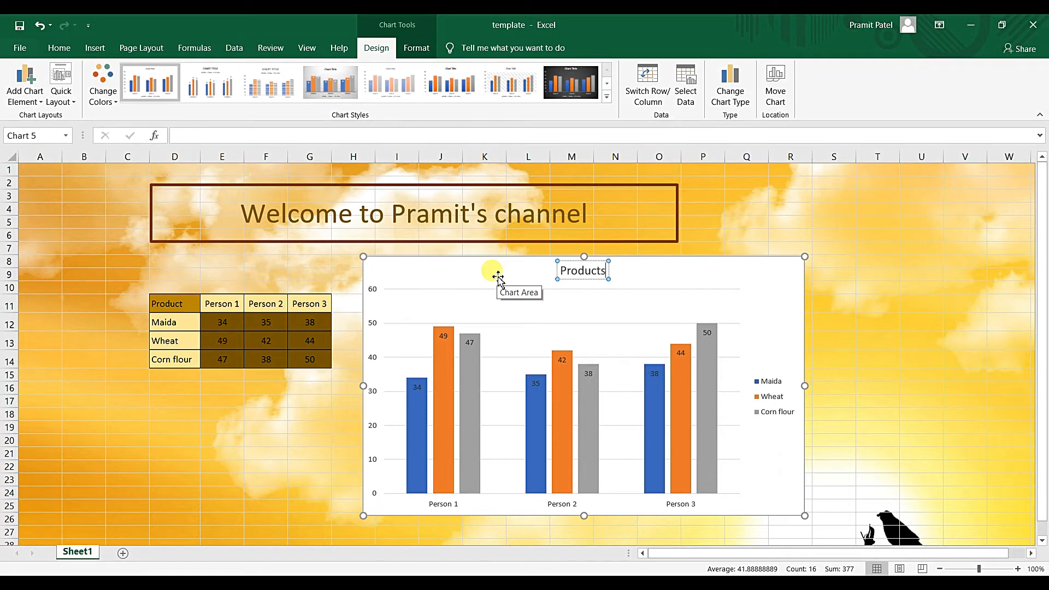
{"action": "left_click", "coordinate": [499, 278]}
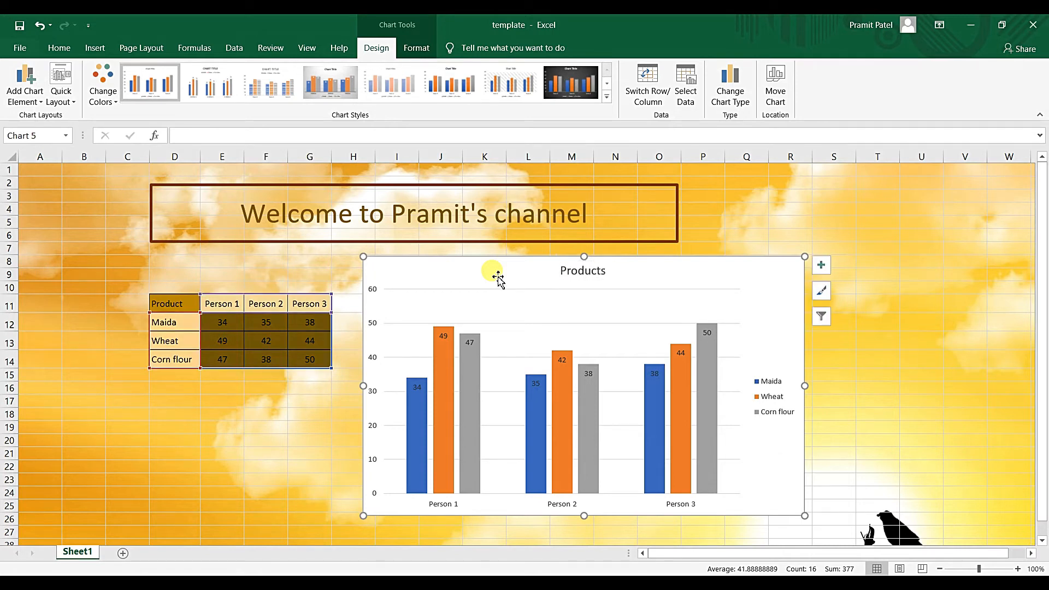
Apply the sixth preset chart style and recolor the columns with the fourth Colorful palette of green, blue and yellow
{"action": "left_click", "coordinate": [606, 98]}
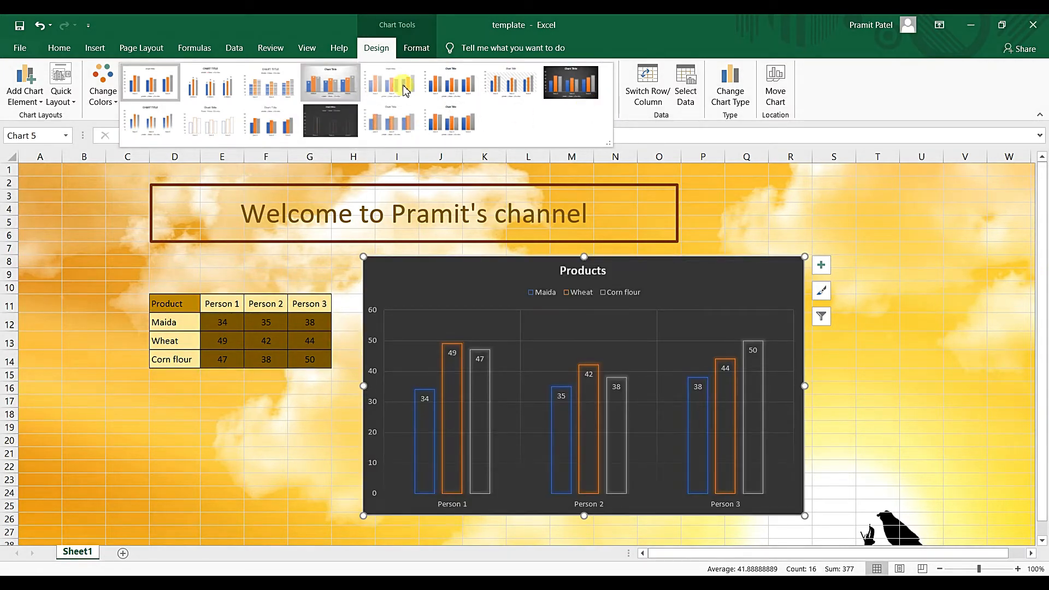
{"action": "left_click", "coordinate": [556, 87]}
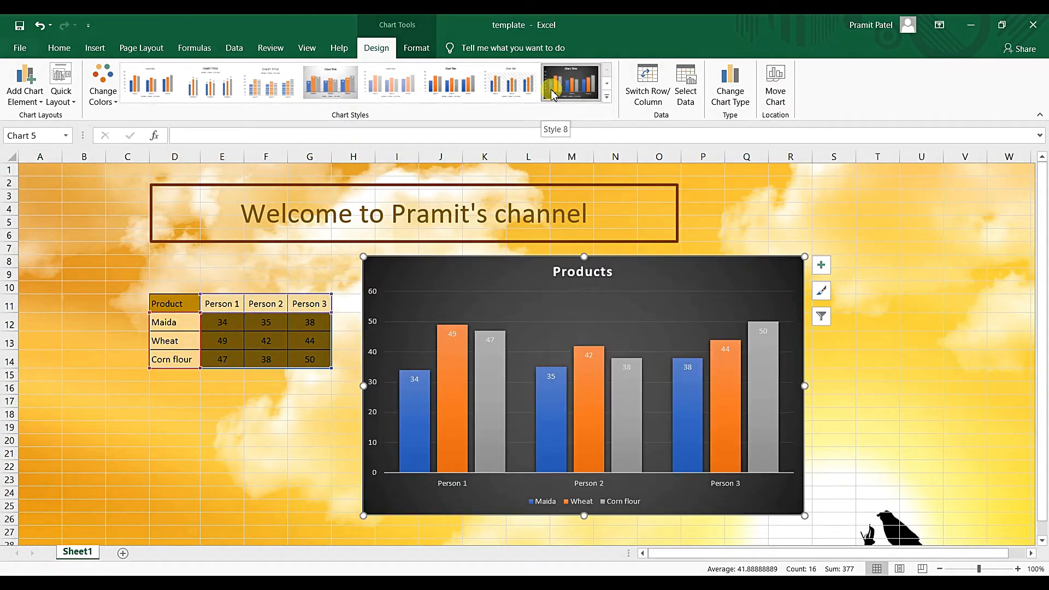
{"action": "left_click", "coordinate": [438, 95]}
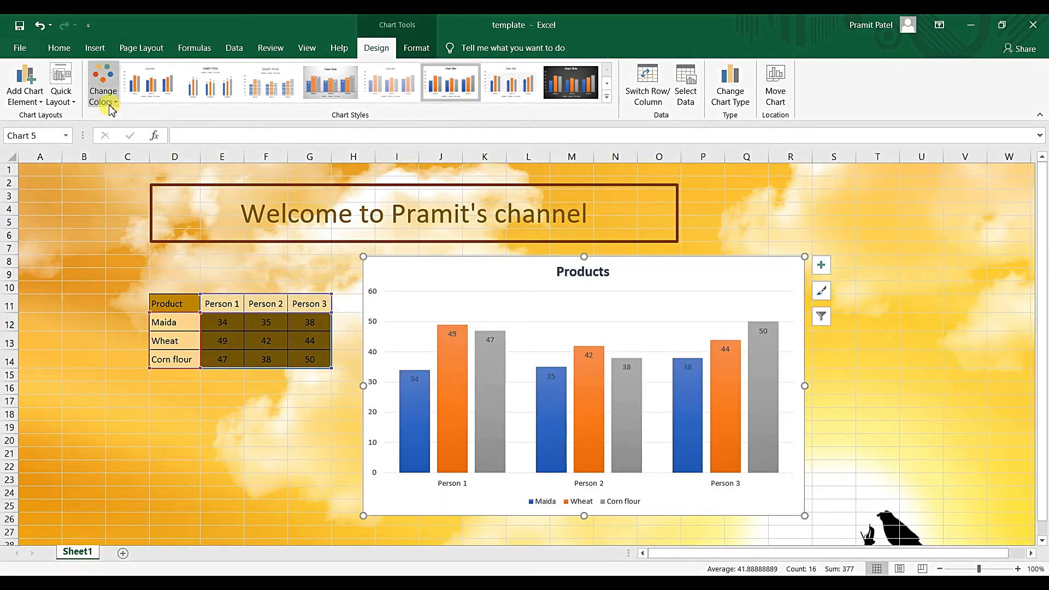
{"action": "left_click", "coordinate": [103, 86]}
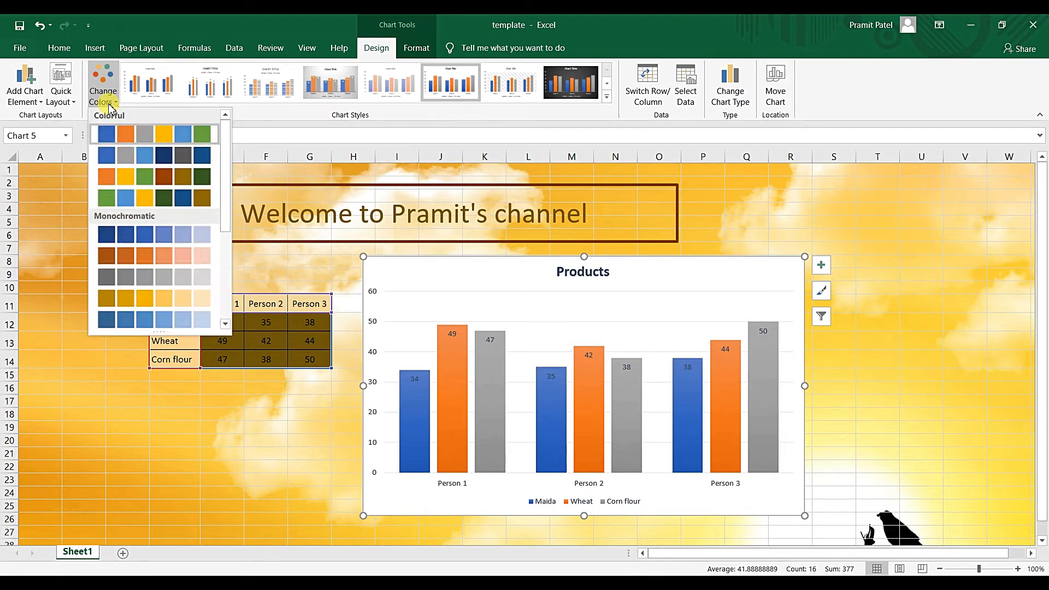
{"action": "left_click", "coordinate": [124, 200]}
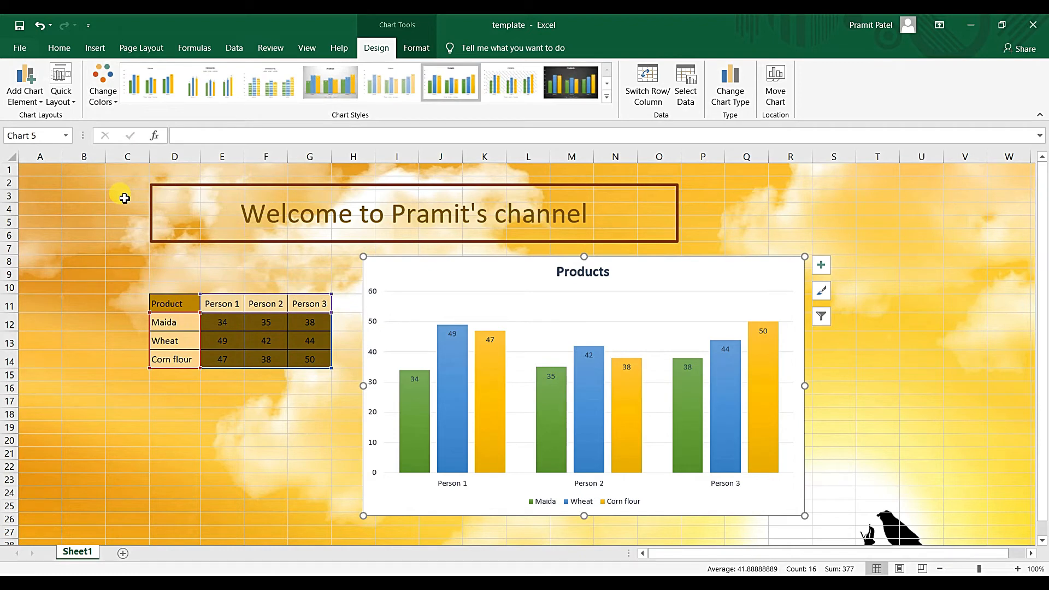
Apply quick layout Layout 7 to the chart and add a chart title with the Above Chart option
{"action": "left_click", "coordinate": [61, 97]}
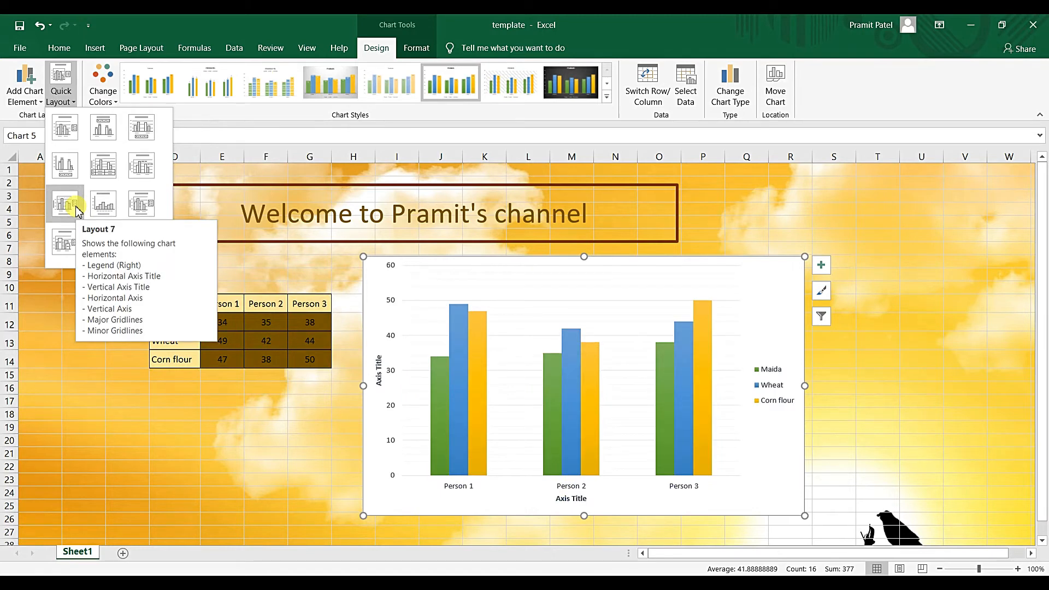
{"action": "left_click", "coordinate": [75, 206]}
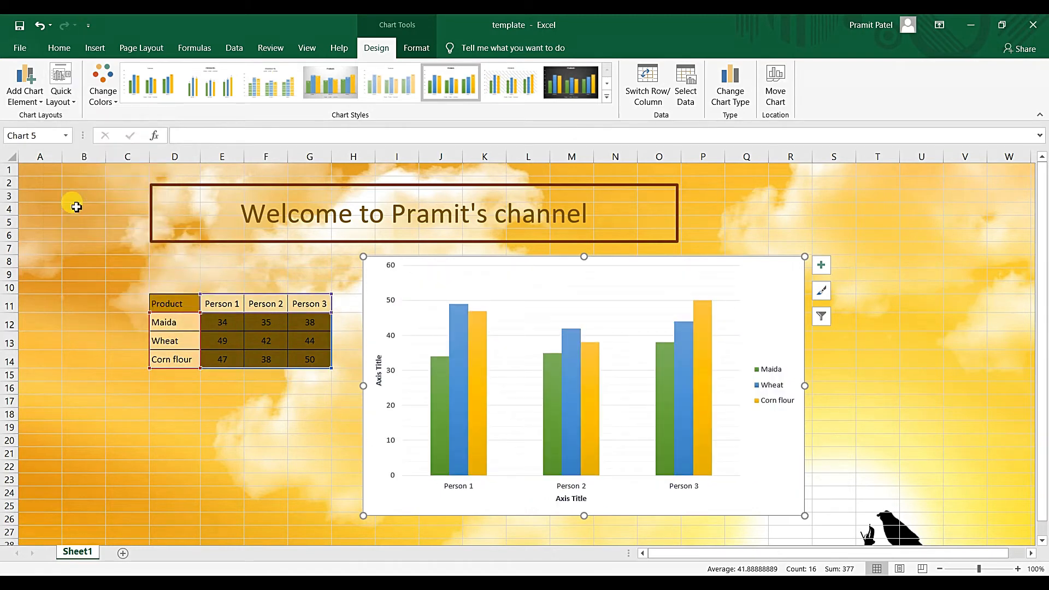
{"action": "left_click", "coordinate": [25, 103]}
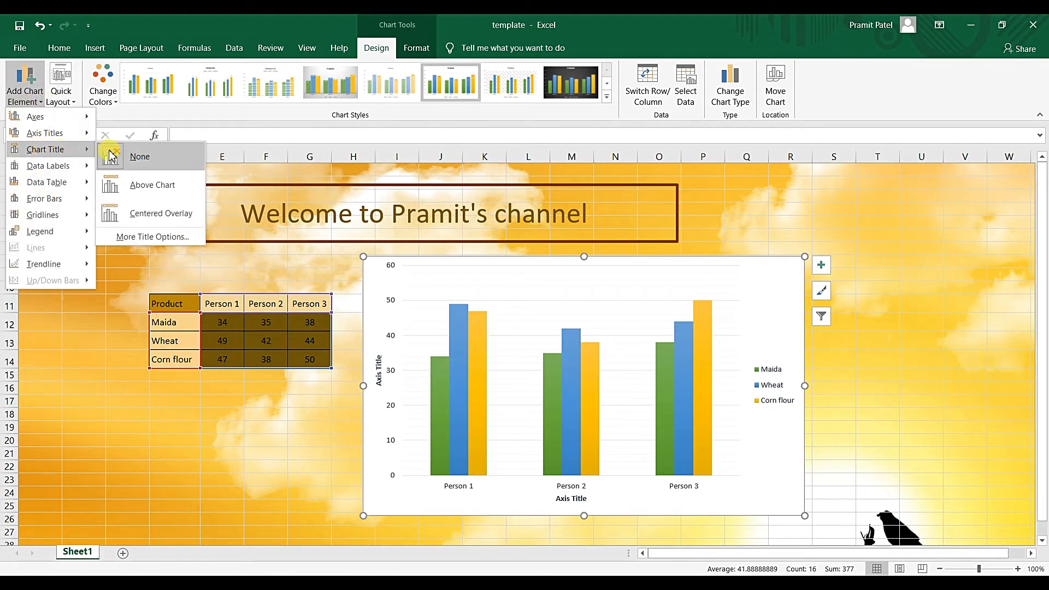
{"action": "left_click", "coordinate": [126, 188]}
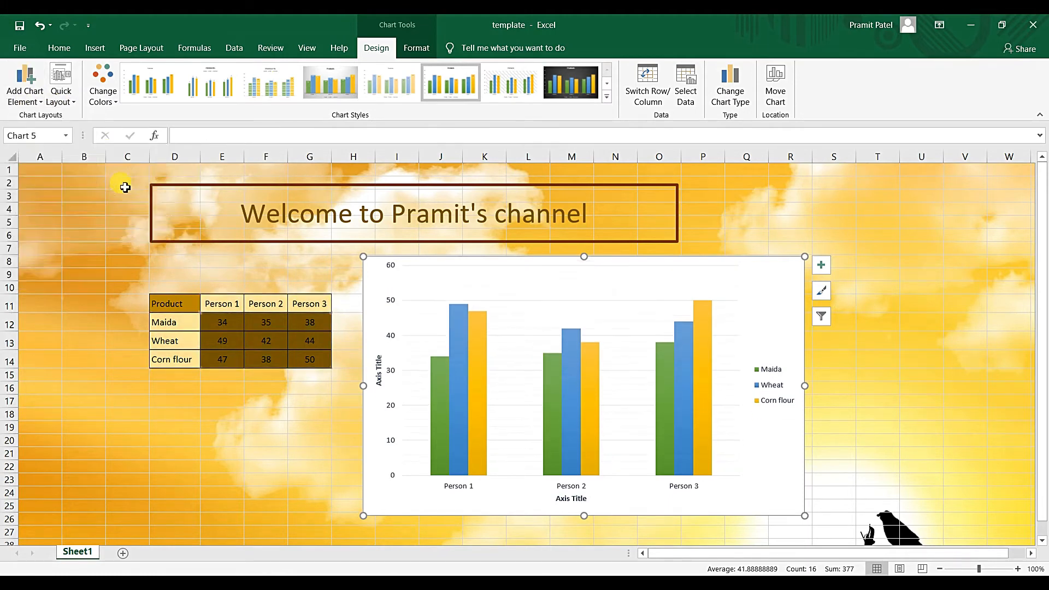
Change the text of the new chart title to "Products"
{"action": "left_click", "coordinate": [614, 274]}
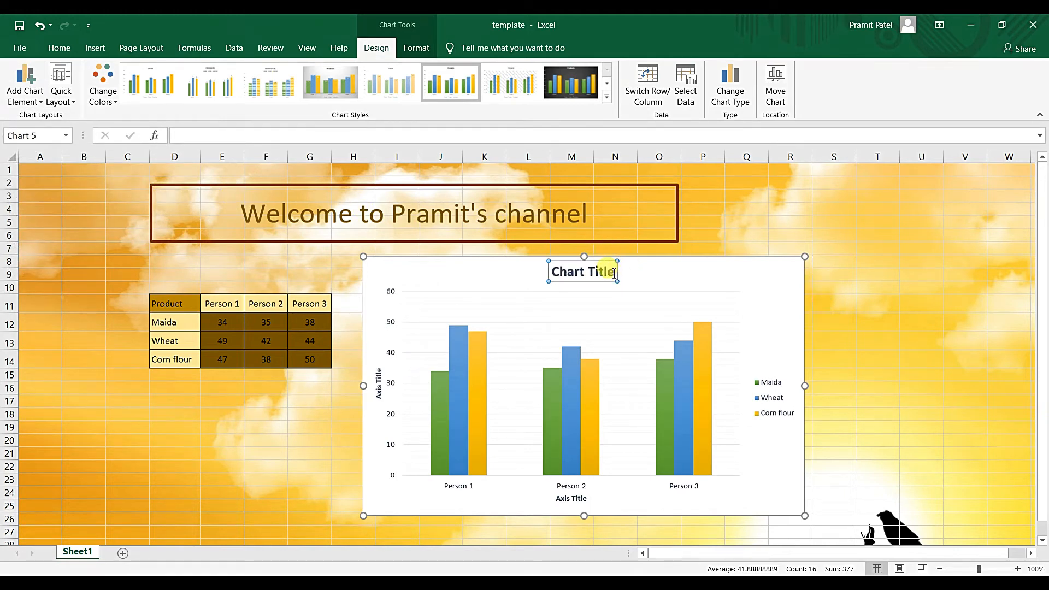
{"action": "left_click_drag", "start_coordinate": [614, 274], "coordinate": [523, 270]}
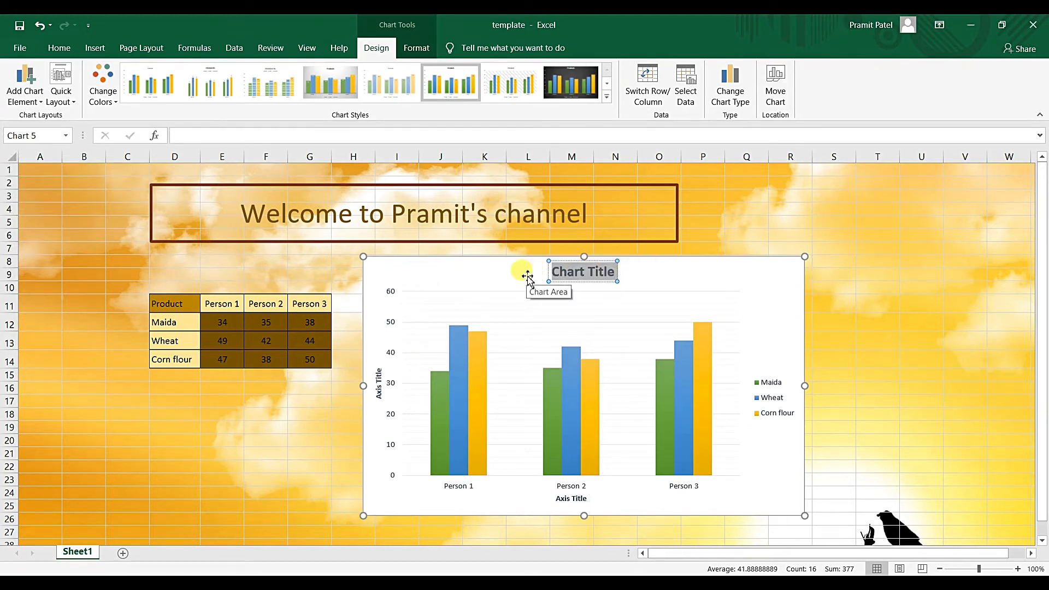
{"action": "type", "text": "Prodiu=="}
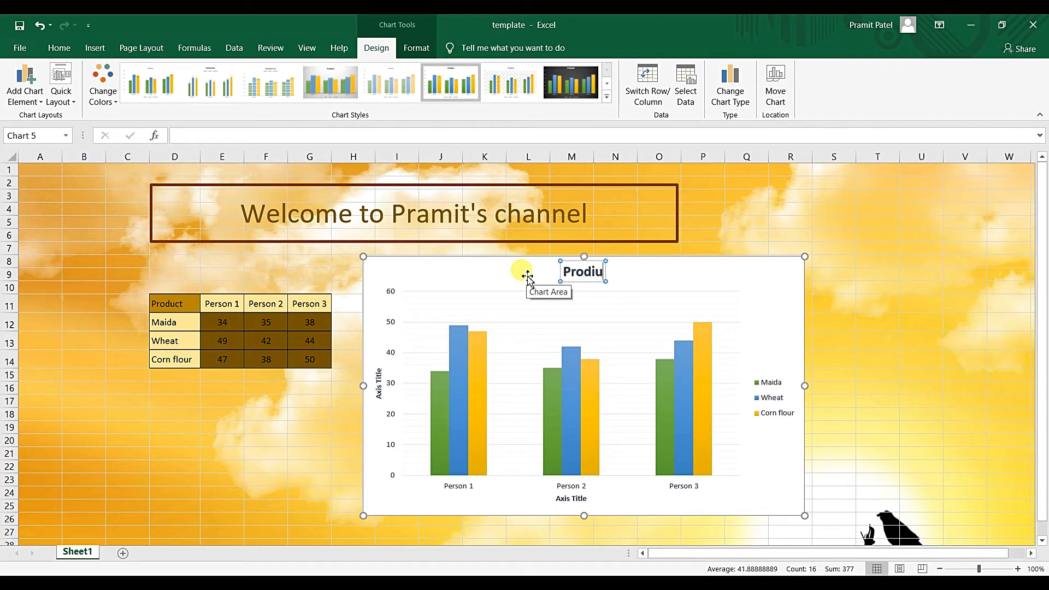
{"action": "key", "text": "BackSpace"}
{"action": "key", "text": "BackSpace"}
{"action": "key", "text": "BackSpace"}
{"action": "key", "text": "BackSpace"}
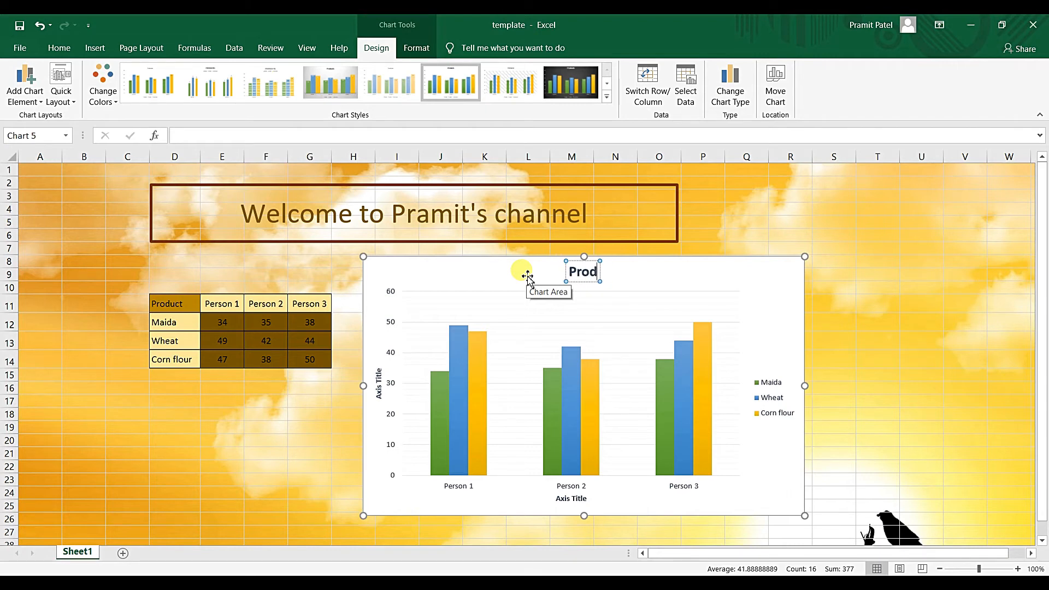
{"action": "type", "text": "ucts"}
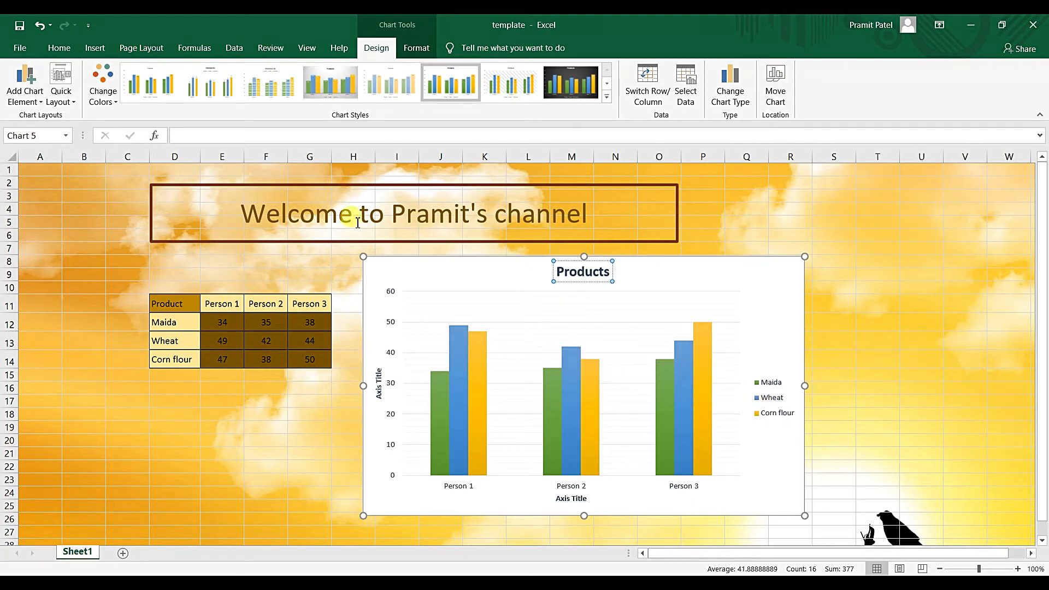
Add data labels to the chart's columns with the Center position
{"action": "left_click", "coordinate": [17, 104]}
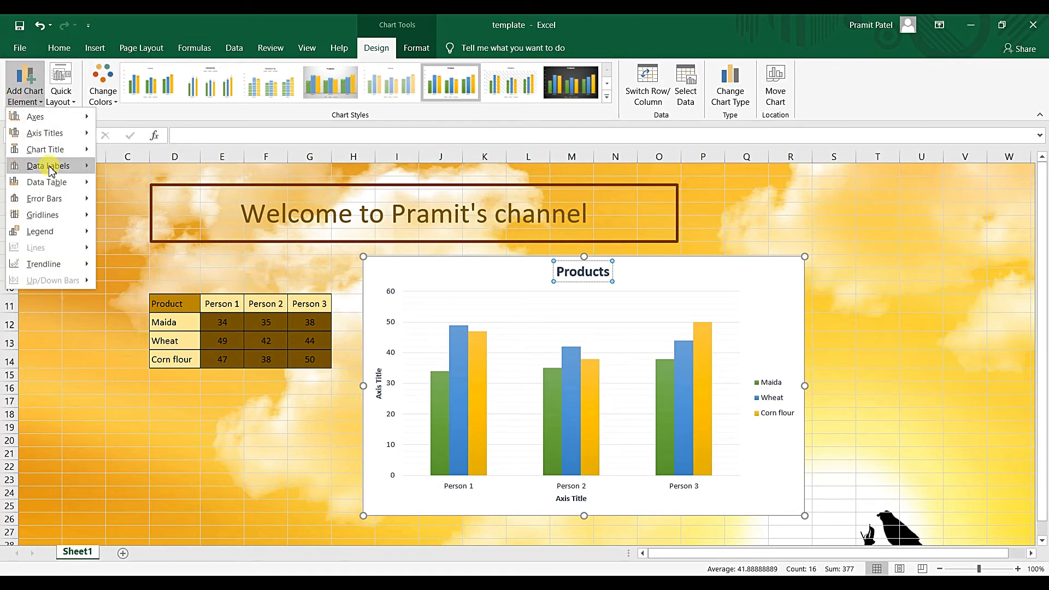
{"action": "mouse_move", "coordinate": [66, 165]}
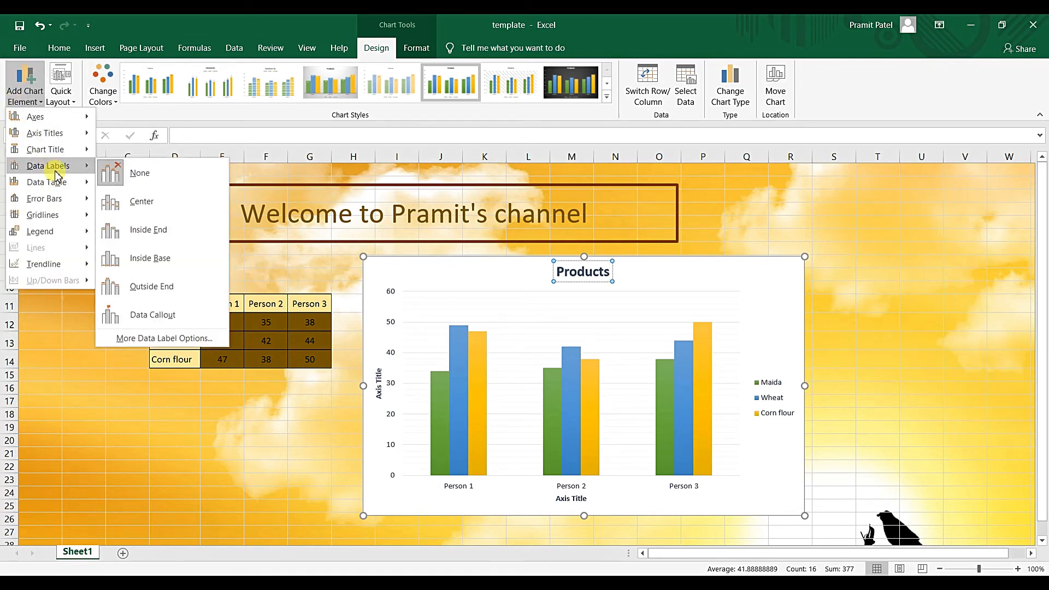
{"action": "left_click", "coordinate": [122, 202]}
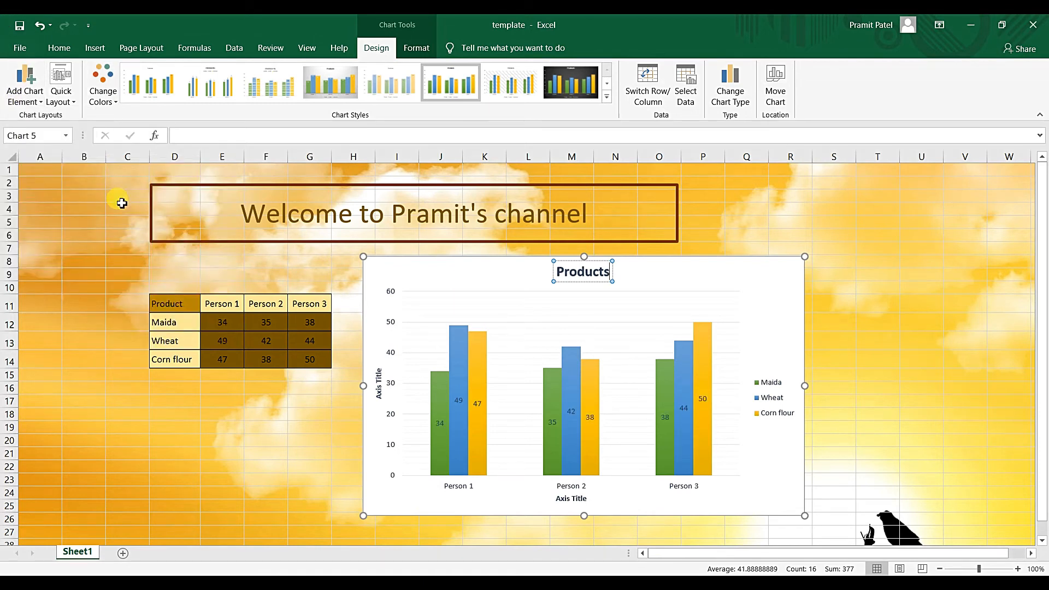
{"action": "left_click", "coordinate": [26, 102]}
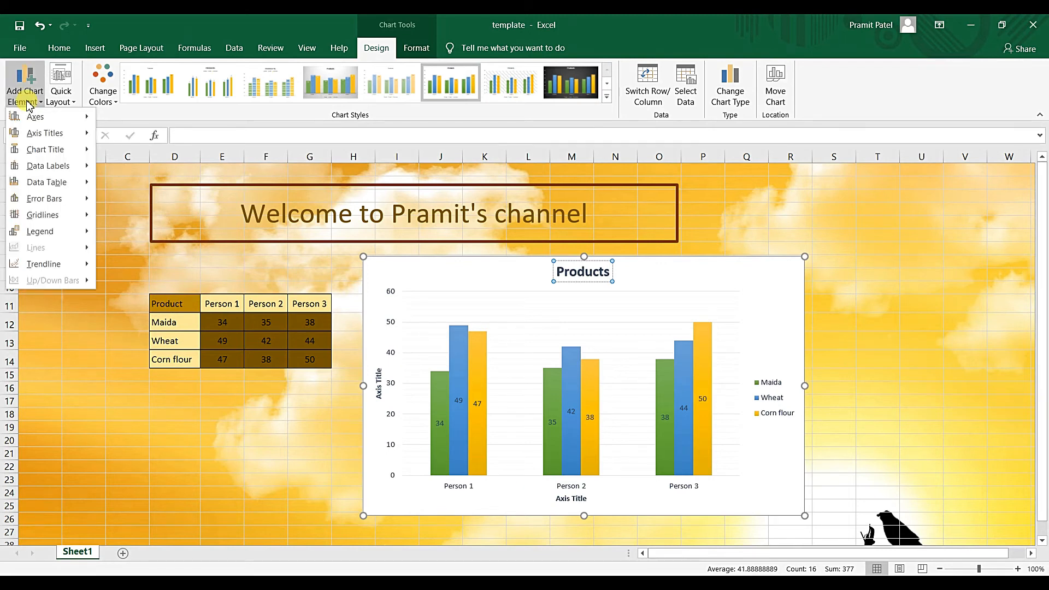
{"action": "left_click", "coordinate": [27, 104]}
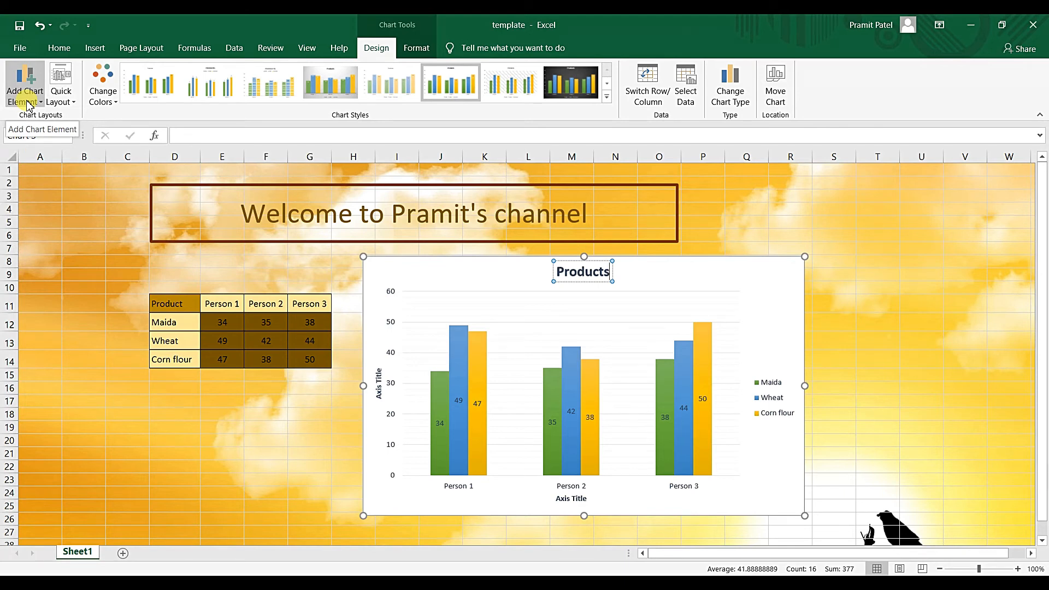
Insert a 100% Stacked Column recommended chart from the whole product table, with Person 1 to Person 3 as categories
{"action": "left_click", "coordinate": [95, 49]}
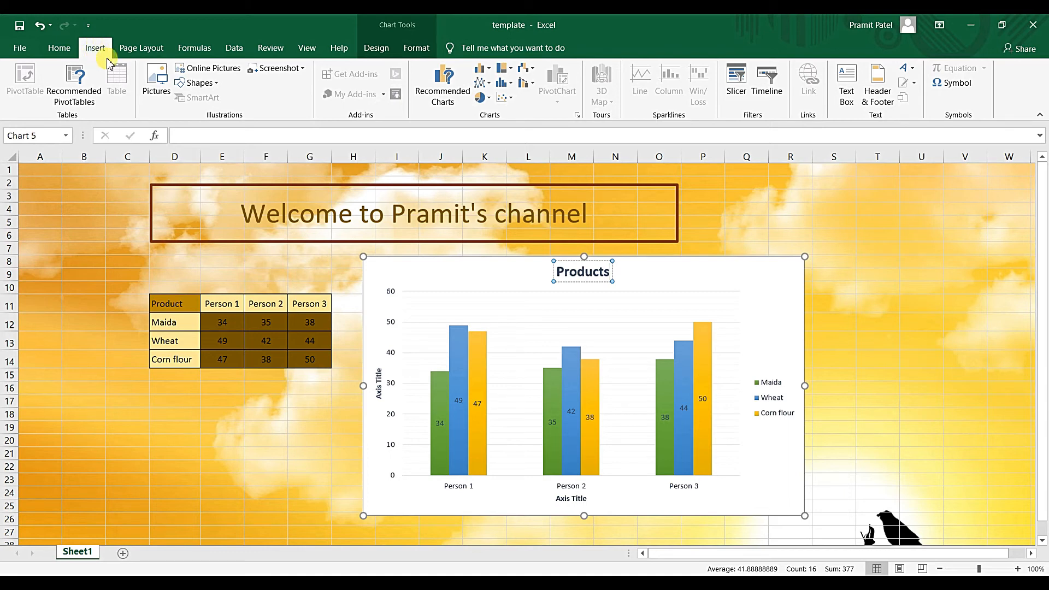
{"action": "left_click", "coordinate": [300, 453]}
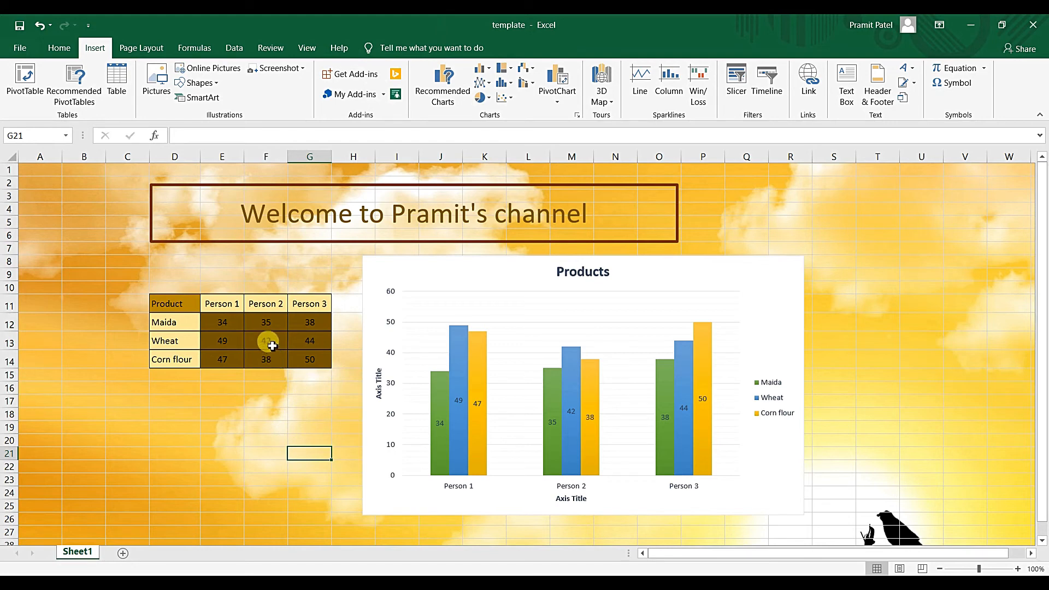
{"action": "left_click", "coordinate": [246, 328]}
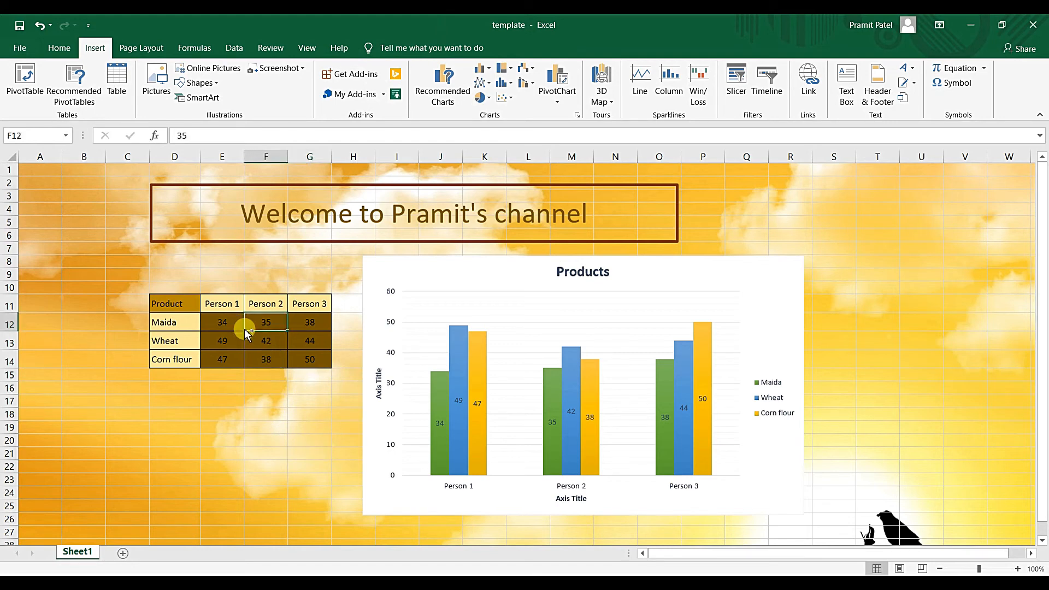
{"action": "key", "text": "ctrl+a"}
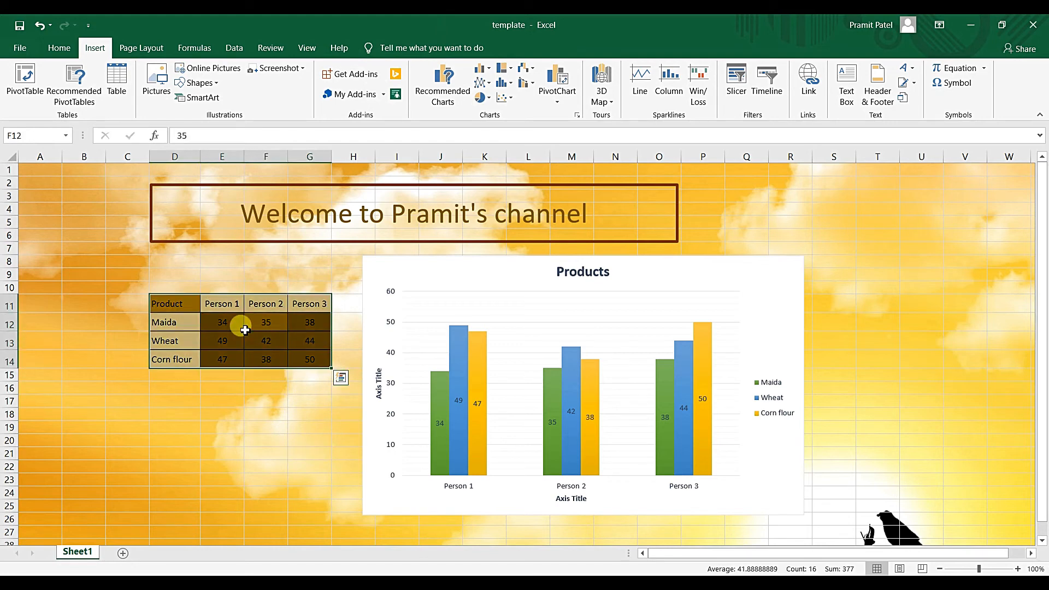
{"action": "left_click", "coordinate": [453, 101]}
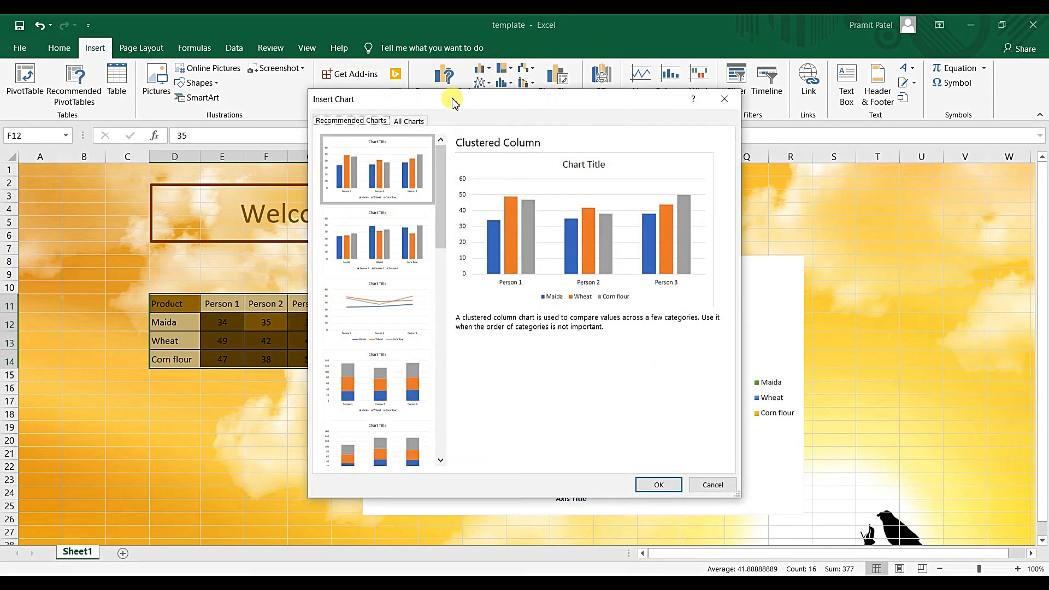
{"action": "scroll", "coordinate": [386, 343], "scroll_direction": "down", "scroll_amount": 5}
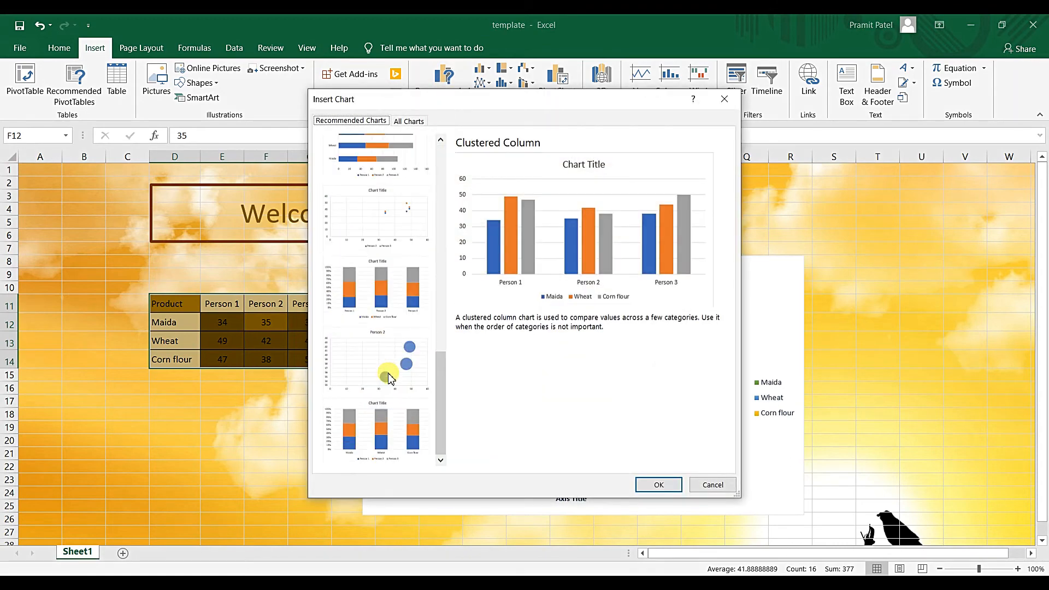
{"action": "scroll", "coordinate": [388, 377], "scroll_direction": "up", "scroll_amount": 5}
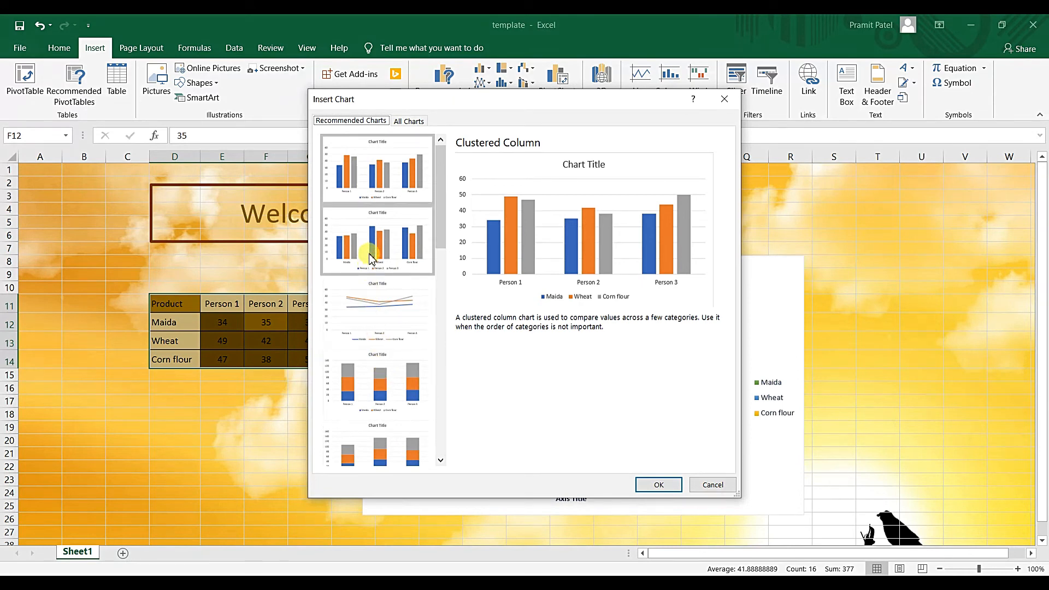
{"action": "scroll", "coordinate": [374, 323], "scroll_direction": "down", "scroll_amount": 5}
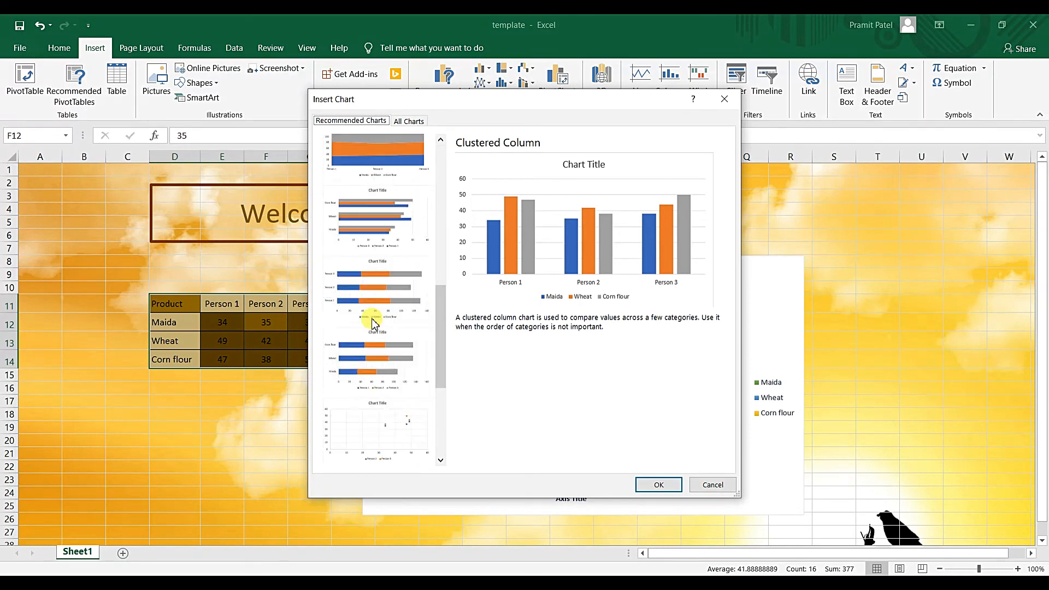
{"action": "left_click", "coordinate": [375, 283]}
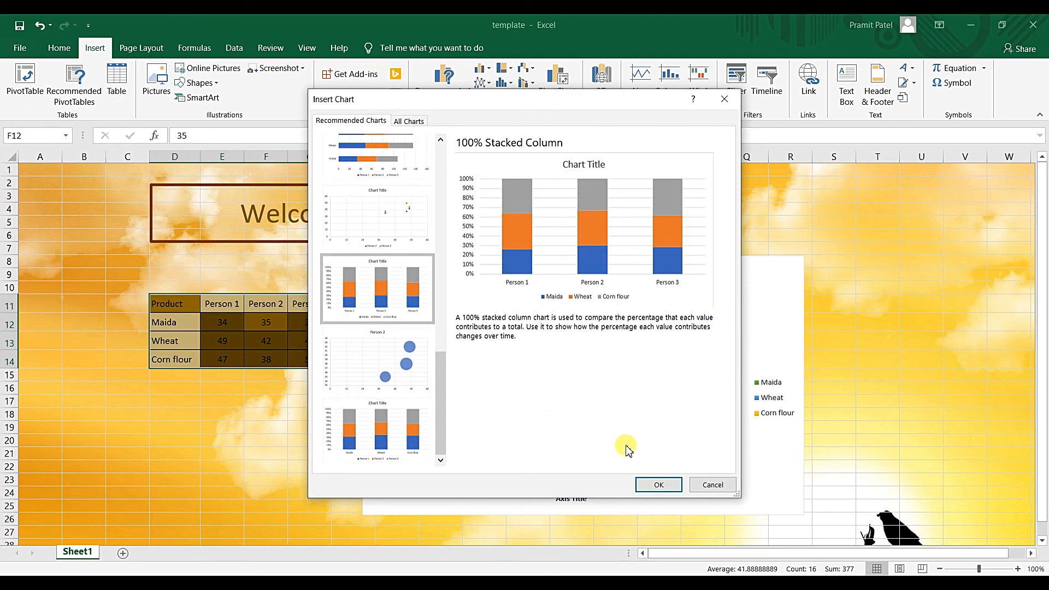
{"action": "scroll", "coordinate": [358, 271], "scroll_direction": "up", "scroll_amount": 5}
{"action": "scroll", "coordinate": [356, 272], "scroll_direction": "down", "scroll_amount": 5}
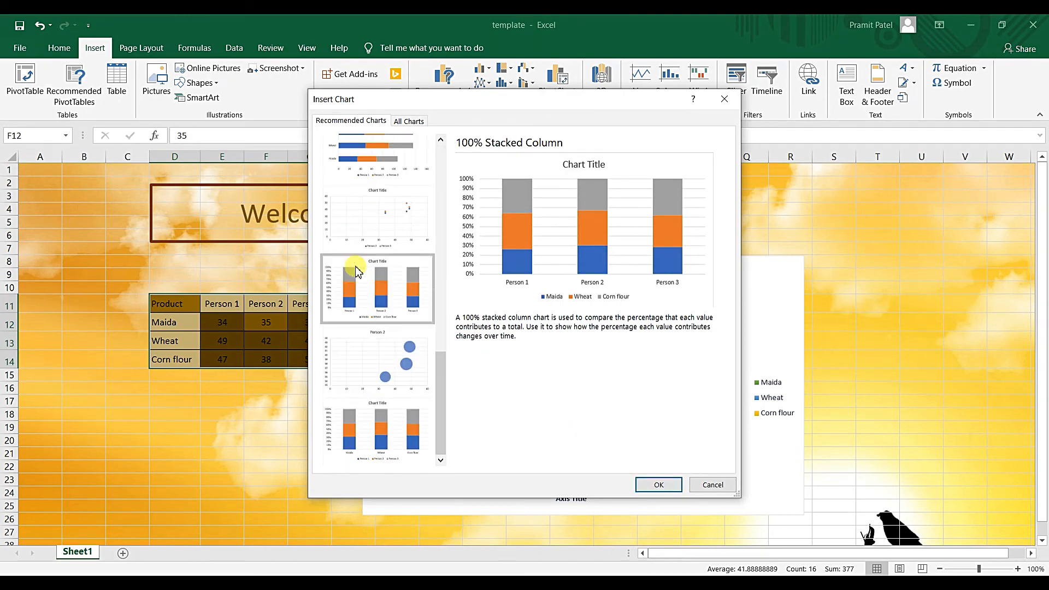
{"action": "left_click", "coordinate": [663, 483]}
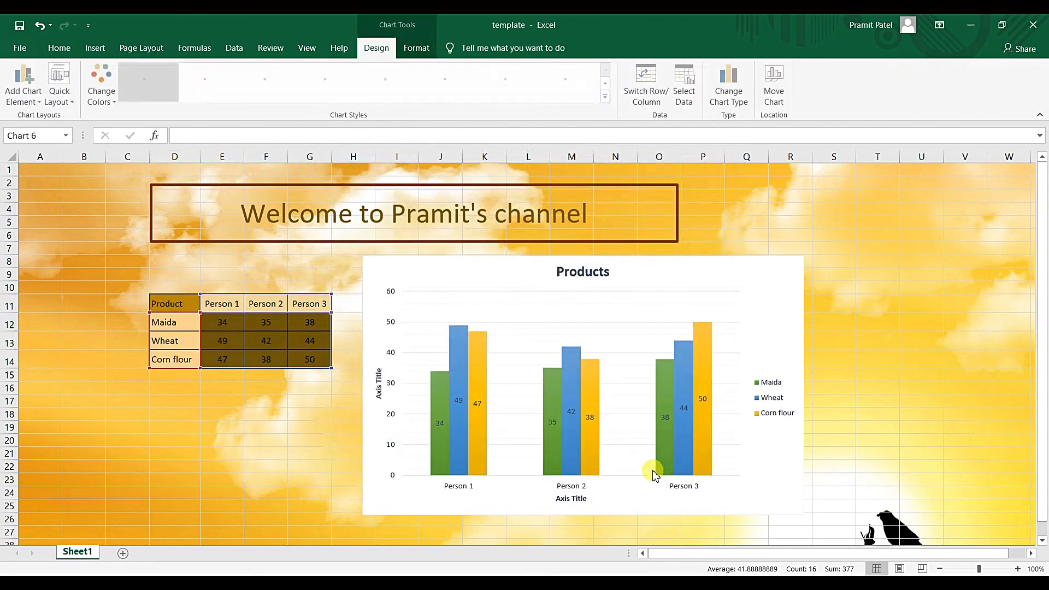
Move the new stacked column chart directly below the product table and change its title to "Products"
{"action": "left_click_drag", "start_coordinate": [470, 266], "coordinate": [133, 392]}
{"action": "scroll", "coordinate": [142, 366], "scroll_direction": "down", "scroll_amount": 2}
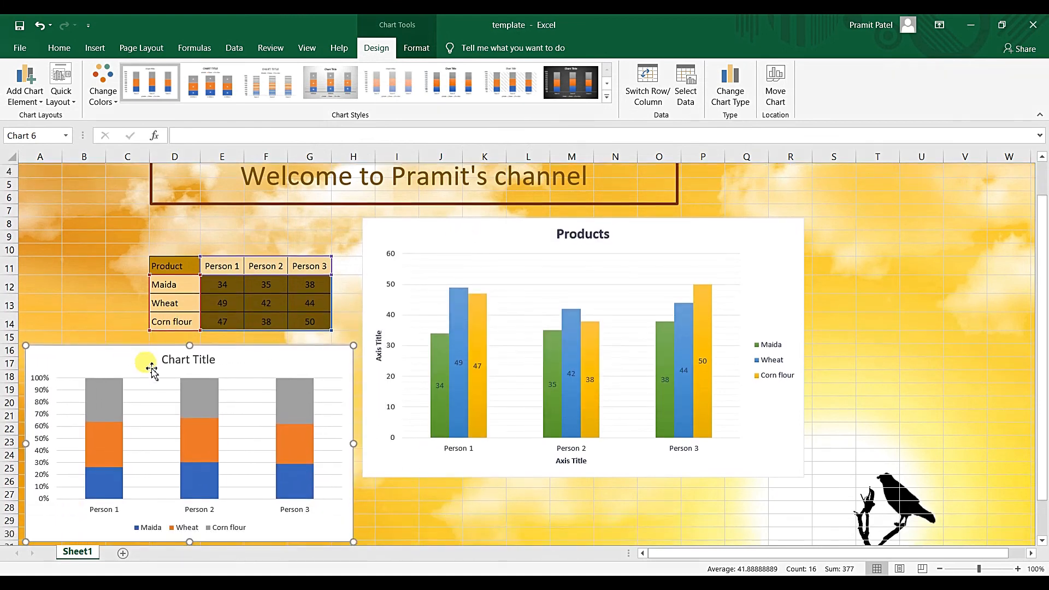
{"action": "left_click", "coordinate": [189, 320]}
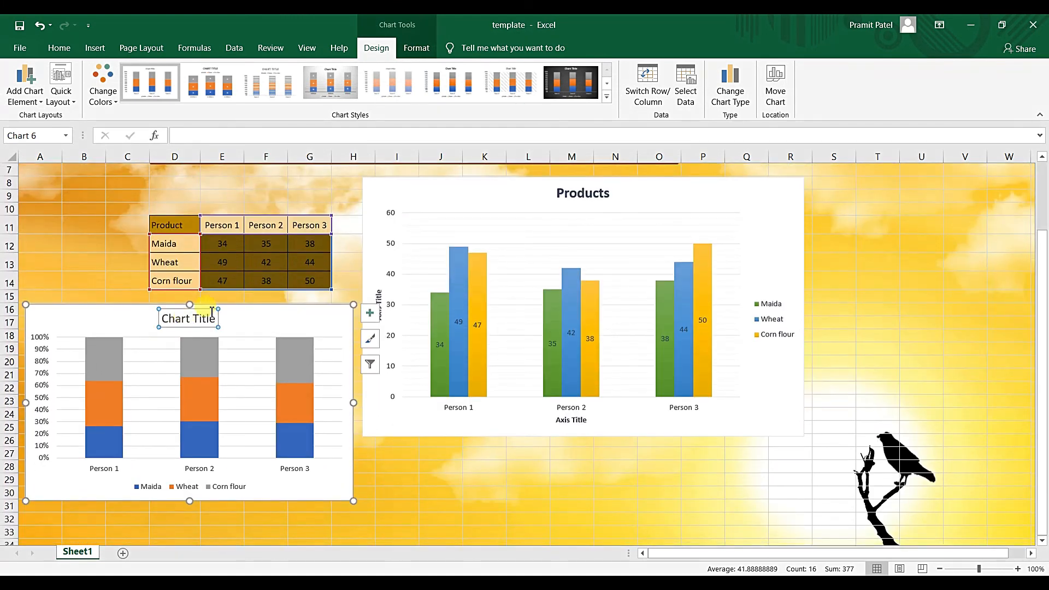
{"action": "left_click_drag", "start_coordinate": [213, 317], "coordinate": [131, 330]}
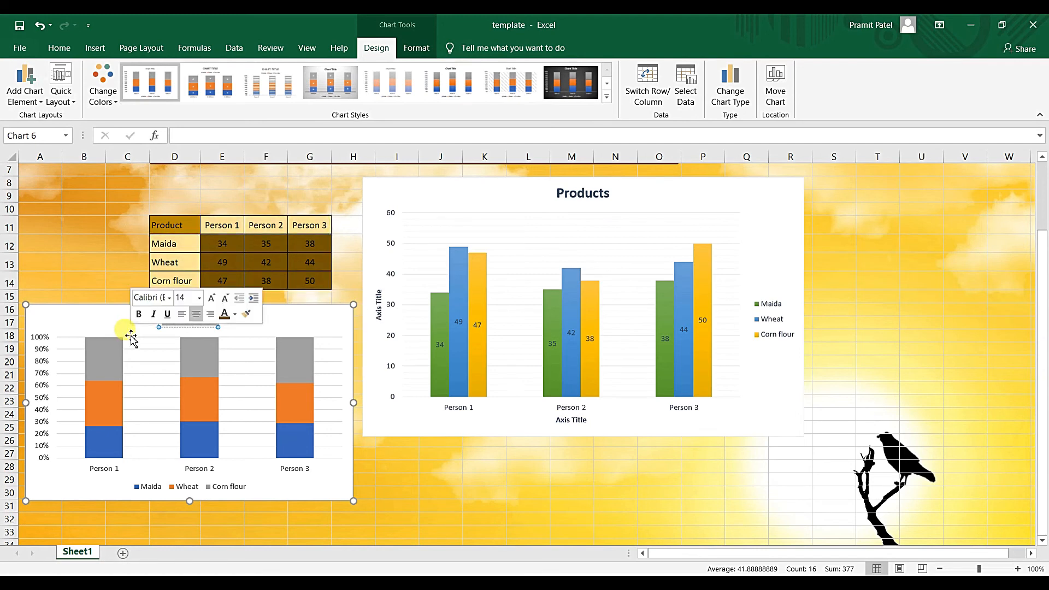
{"action": "type", "text": "Prod"}
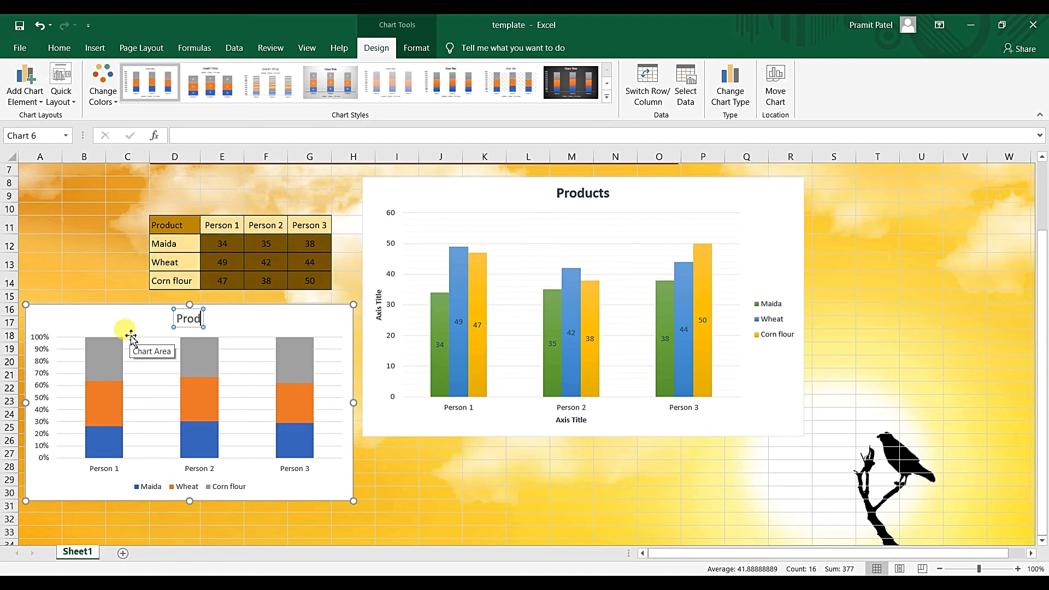
{"action": "type", "text": "ucts"}
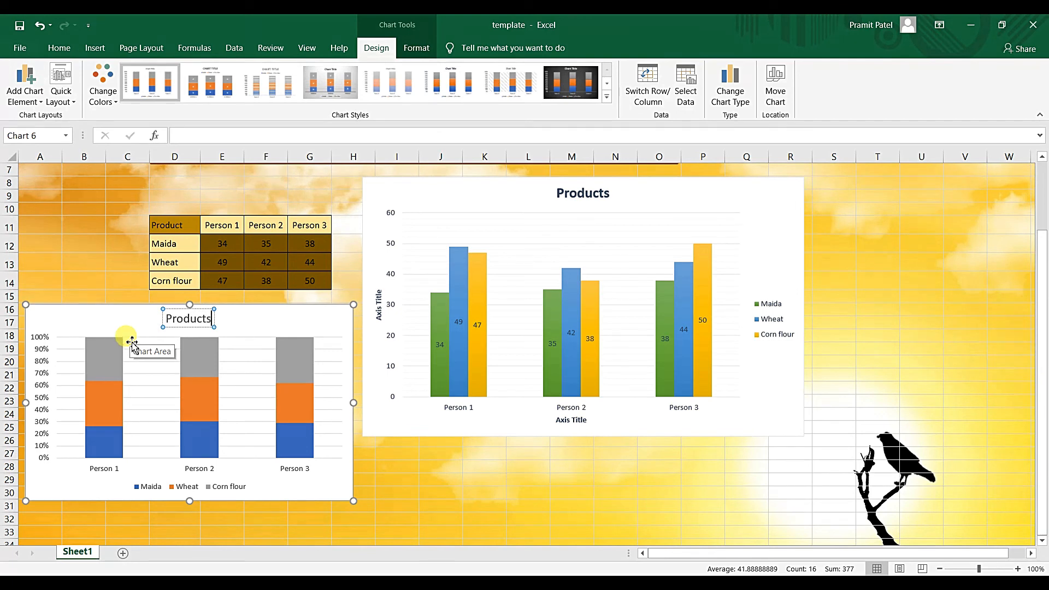
{"action": "left_click", "coordinate": [142, 324]}
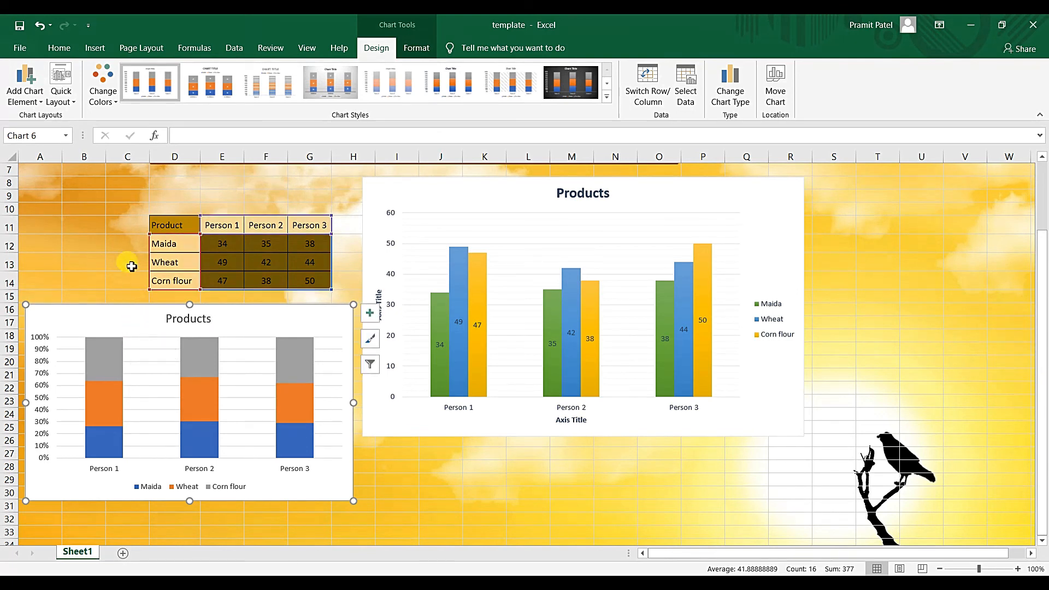
Bring up the commands for inserting objects into the worksheet
{"action": "scroll", "coordinate": [125, 266], "scroll_direction": "up", "scroll_amount": 2}
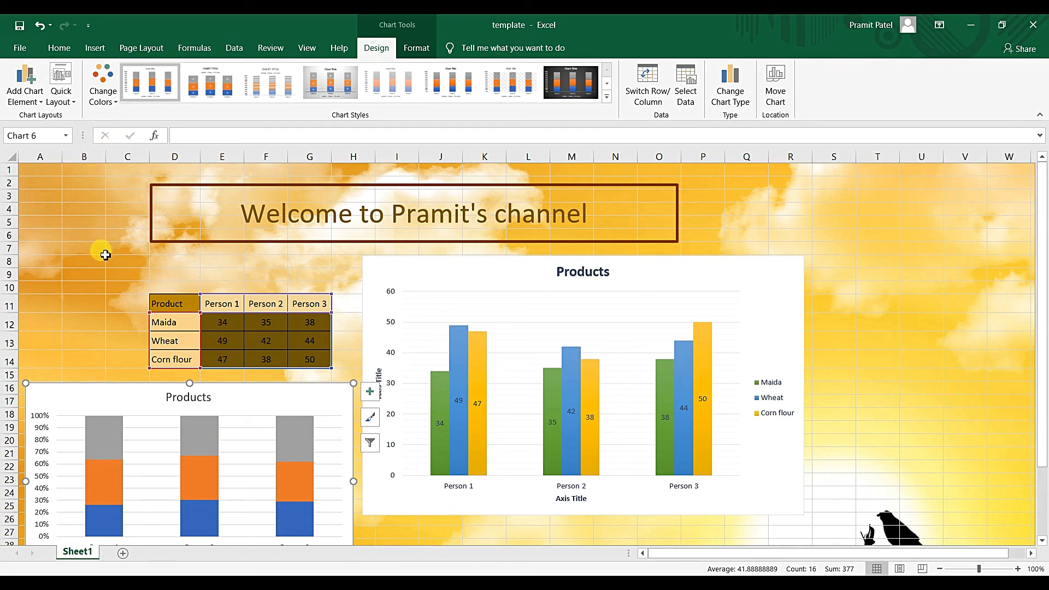
{"action": "left_click", "coordinate": [99, 50]}
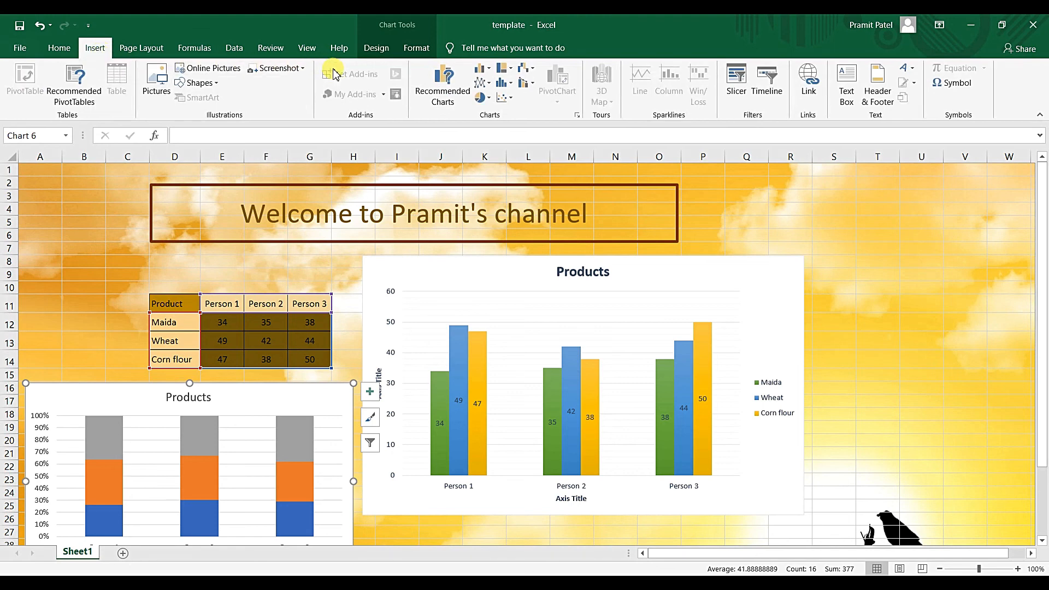